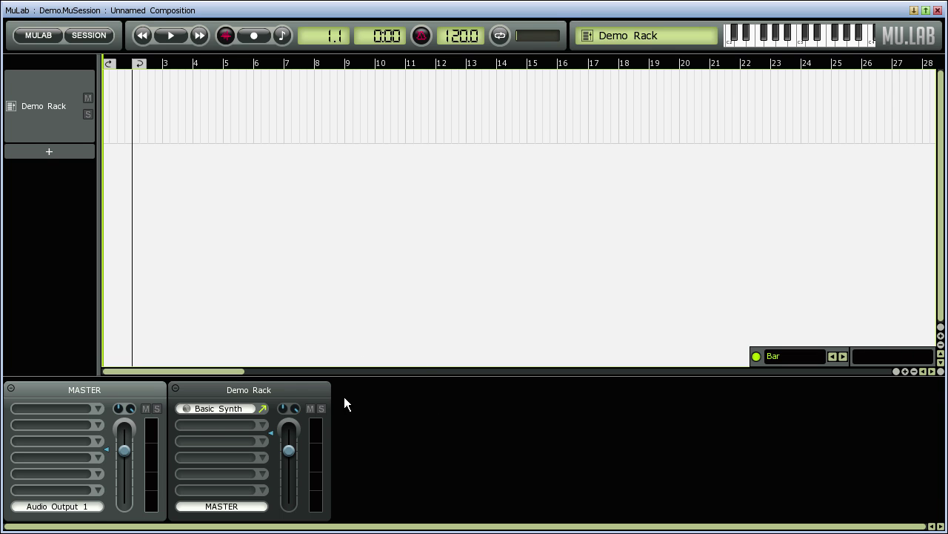
Step: Open the Basic Synth editor from its slot in the Demo Rack mixer strip
left_click(237, 410)
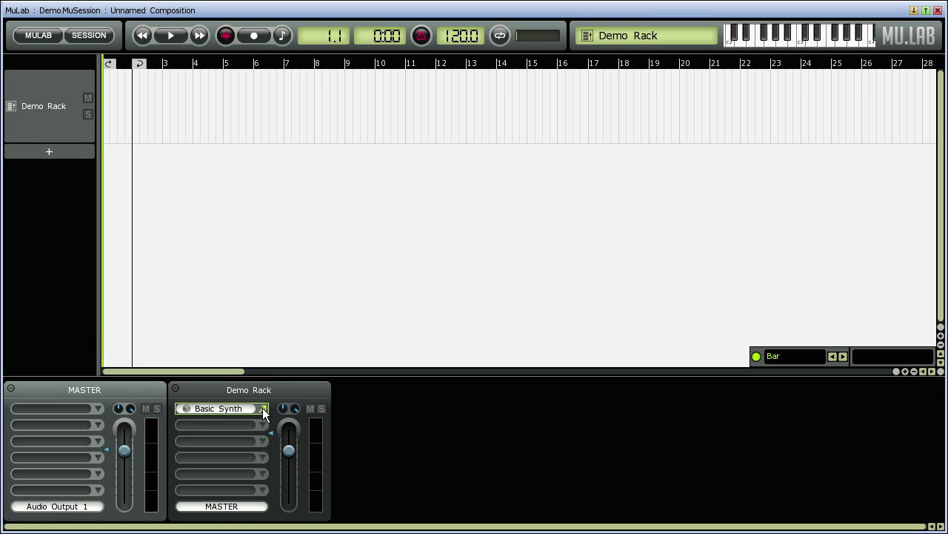
left_click(264, 410)
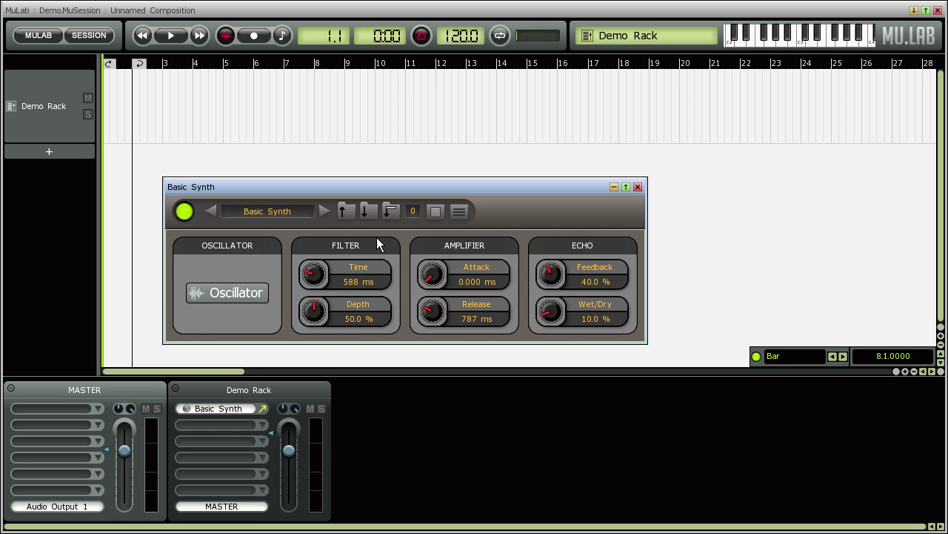
Step: Set the Basic Synth oscillator's Fine Tune to 3, then close the oscillator settings
left_click(223, 290)
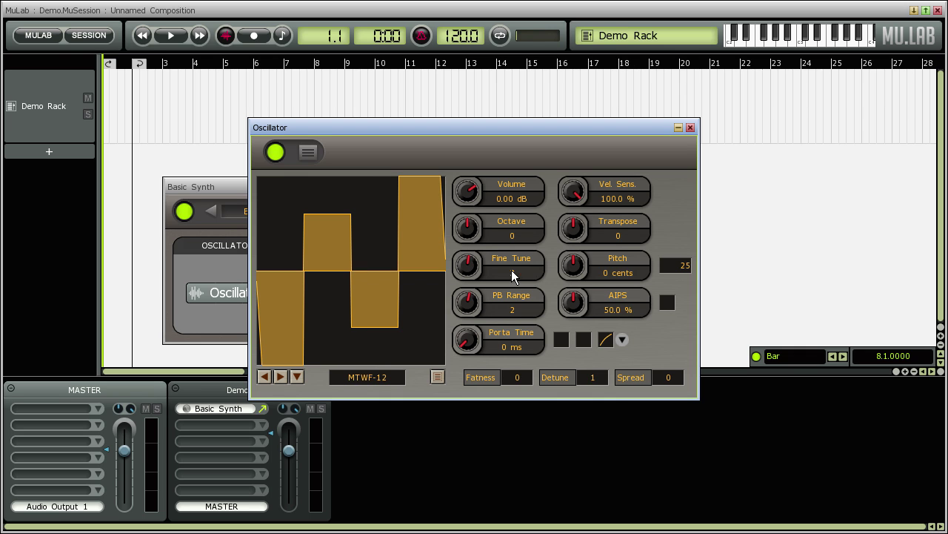
type("3")
key("Return")
left_click(690, 130)
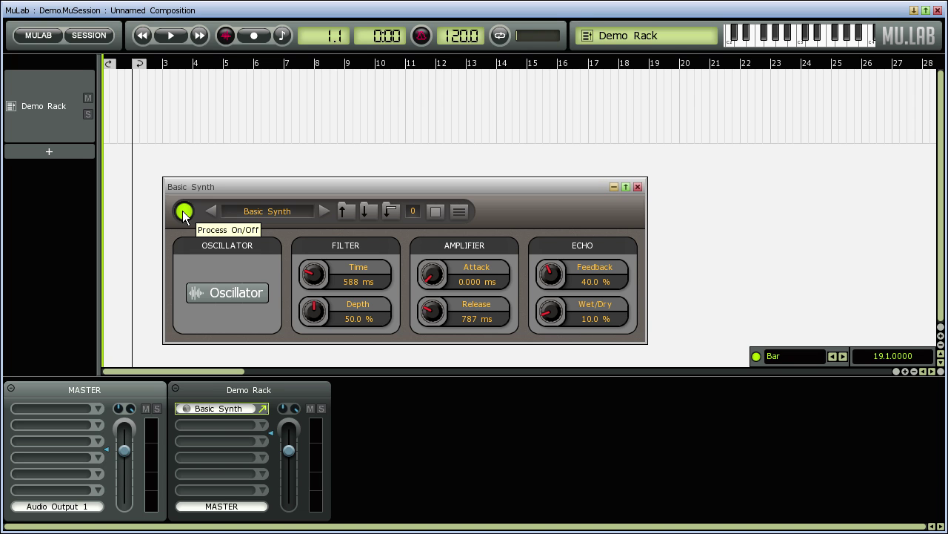
left_click(270, 212)
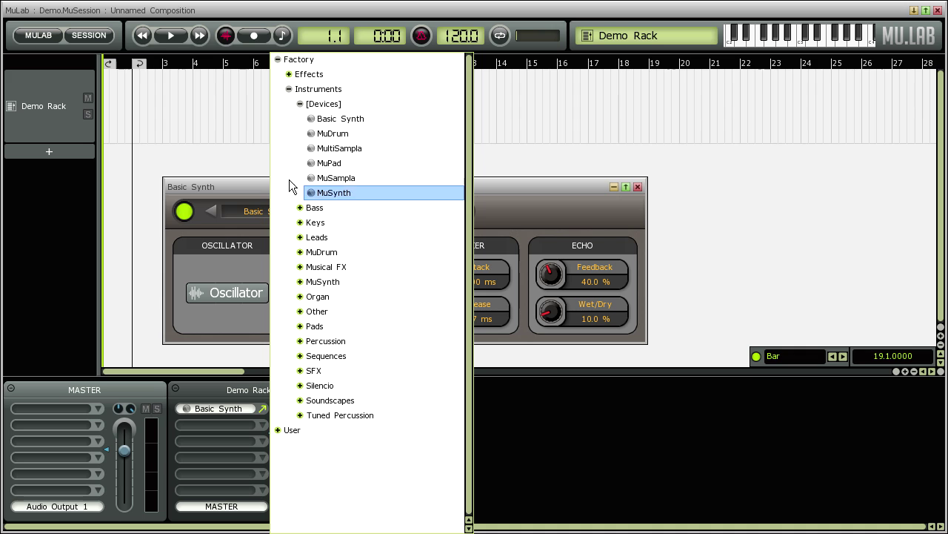
left_click(288, 90)
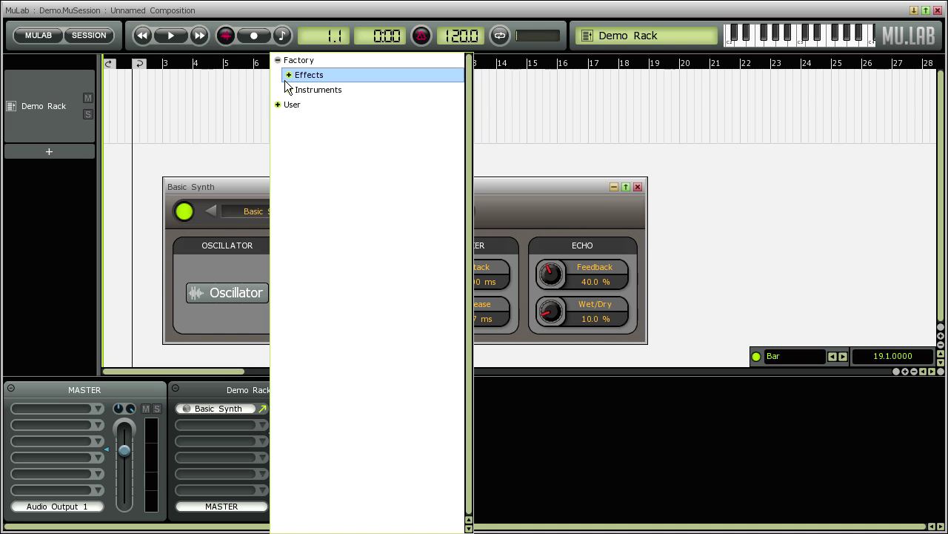
left_click(290, 76)
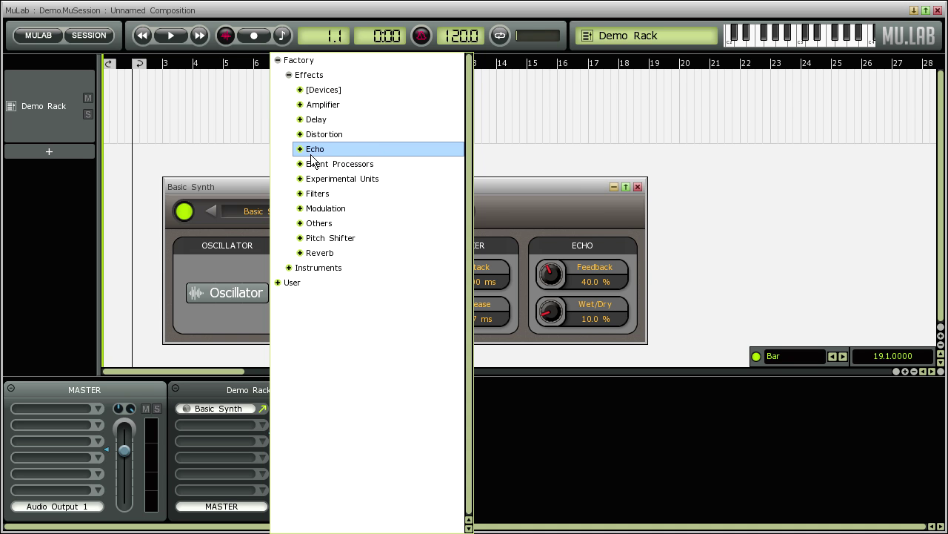
left_click(288, 77)
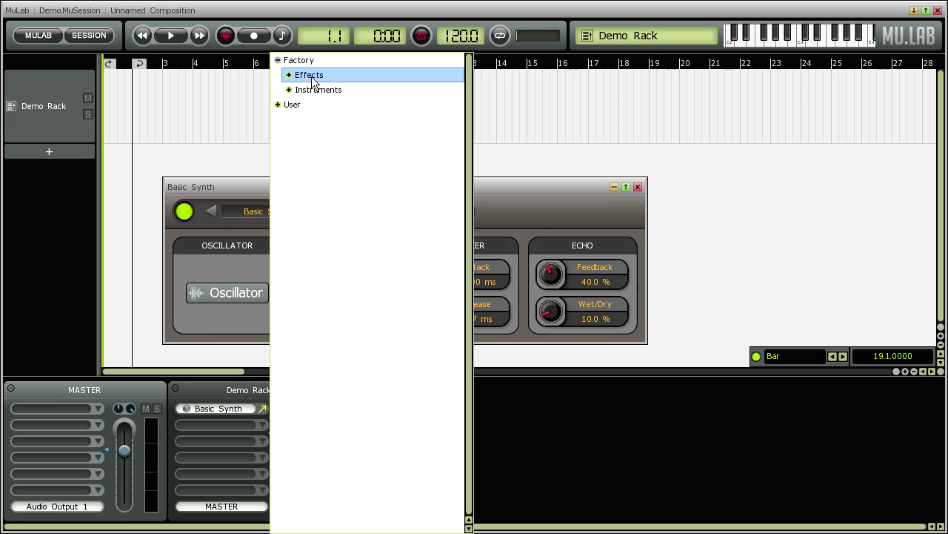
left_click(288, 78)
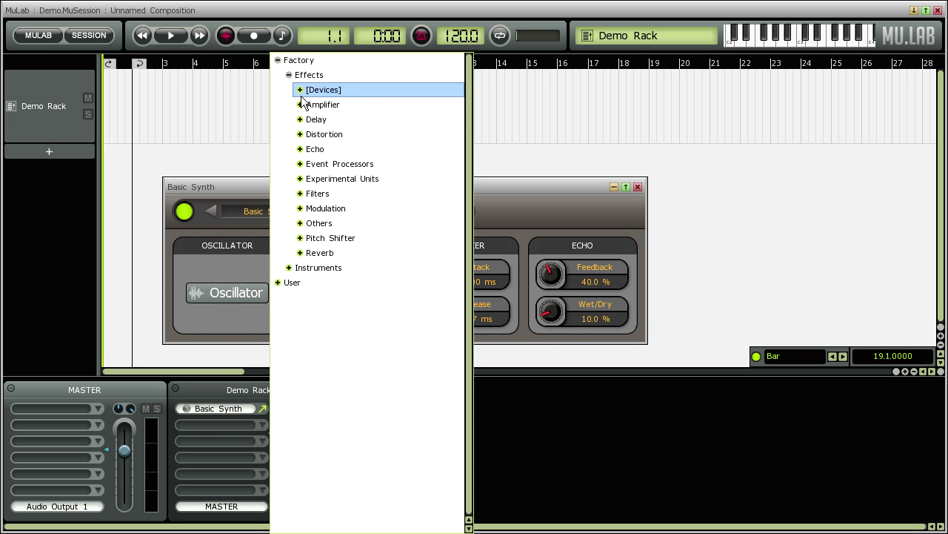
left_click(289, 74)
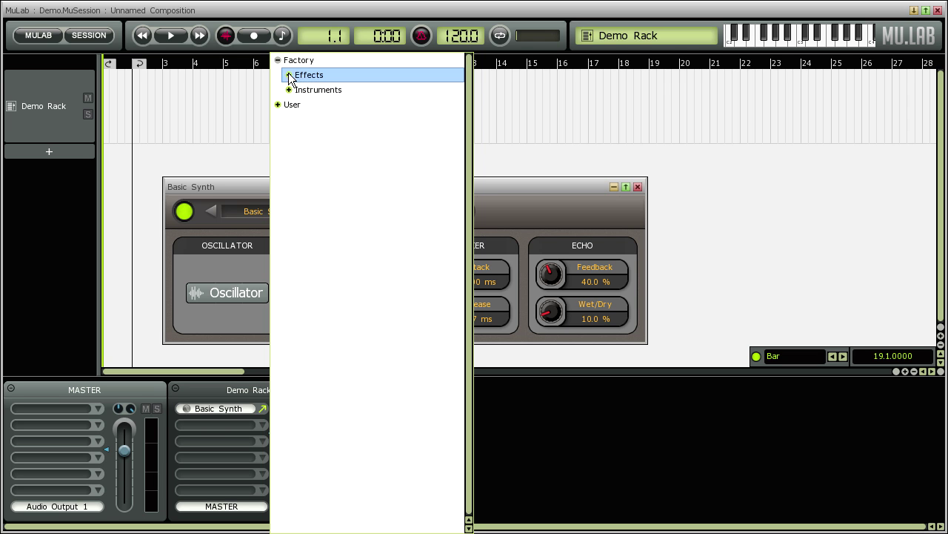
left_click(278, 104)
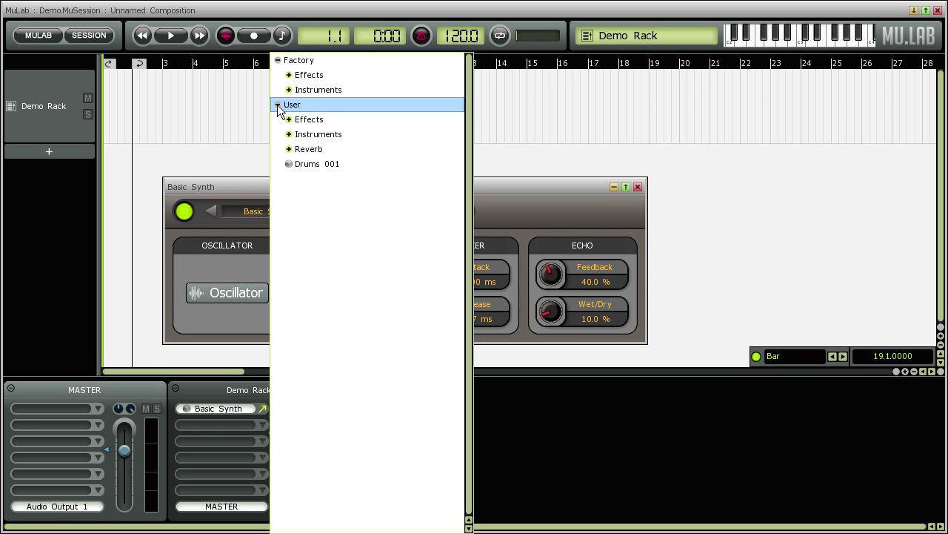
left_click(277, 105)
left_click(277, 61)
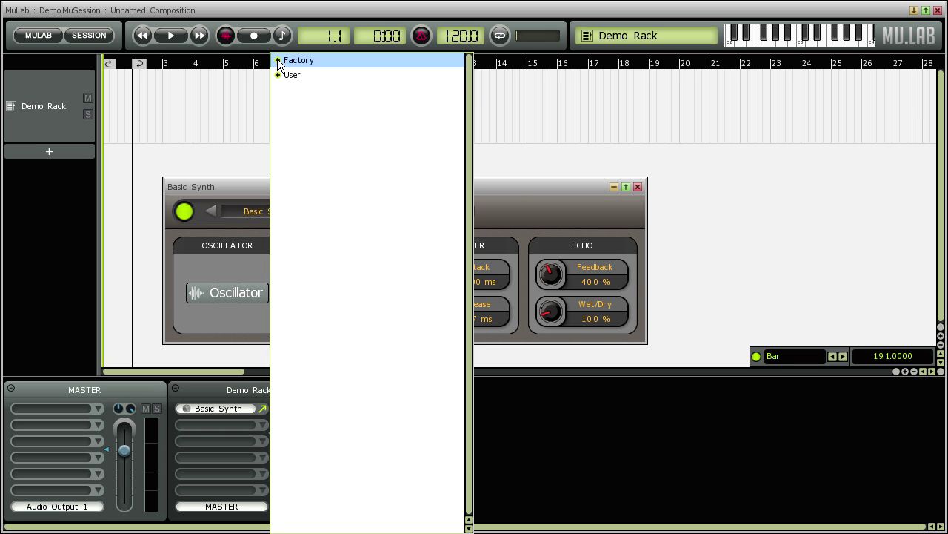
left_click(513, 191)
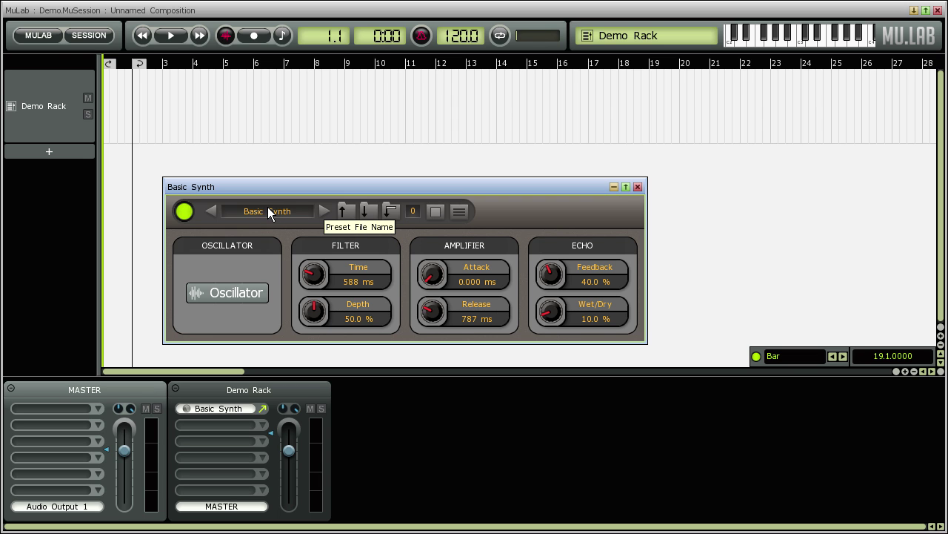
left_click(349, 212)
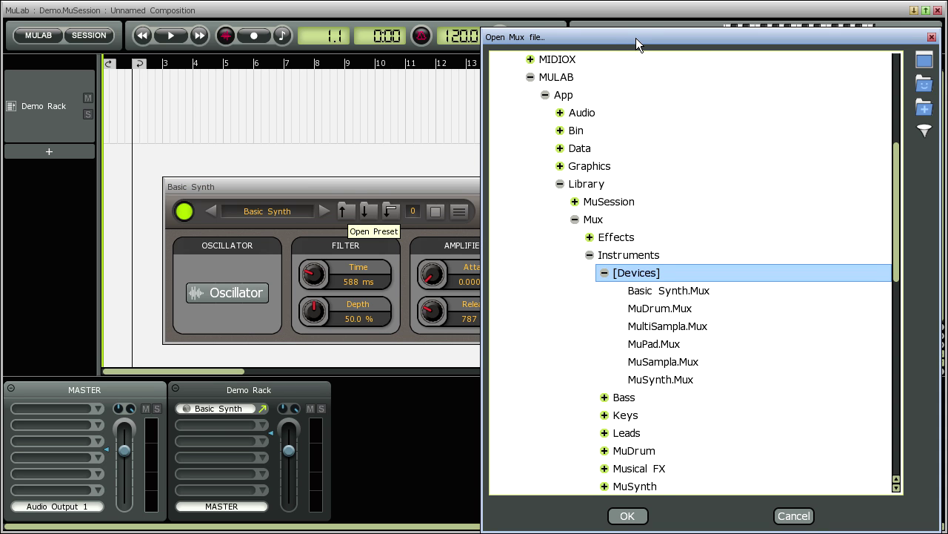
left_click_drag(636, 38, 619, 27)
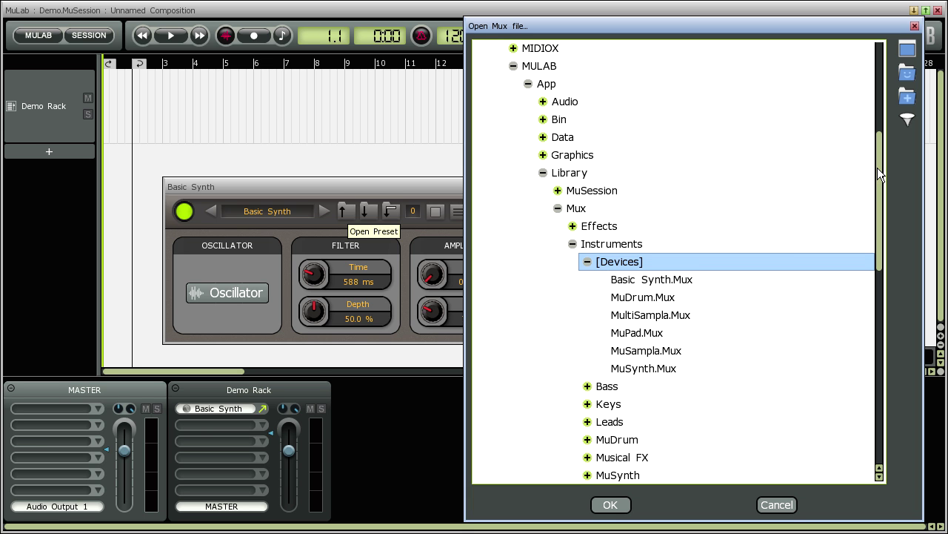
left_click_drag(877, 167, 882, 102)
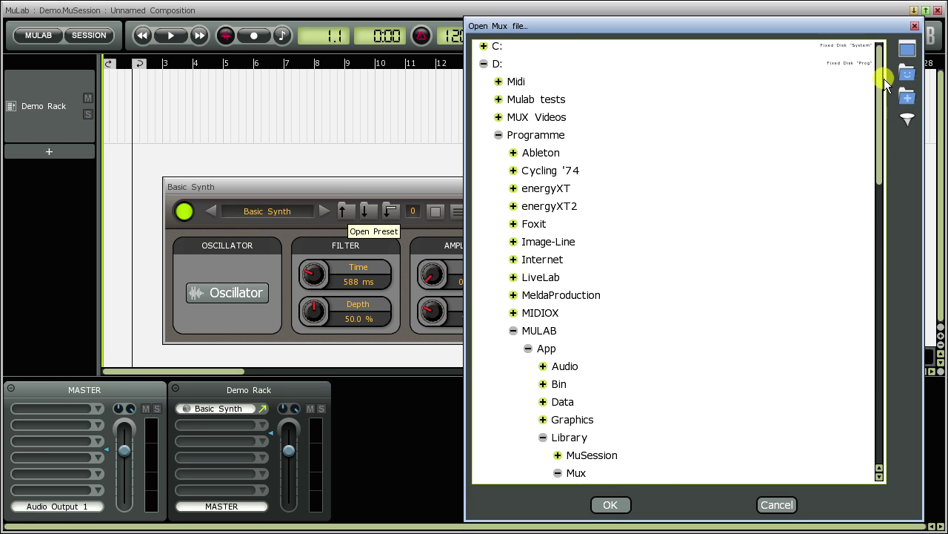
left_click_drag(884, 78, 879, 175)
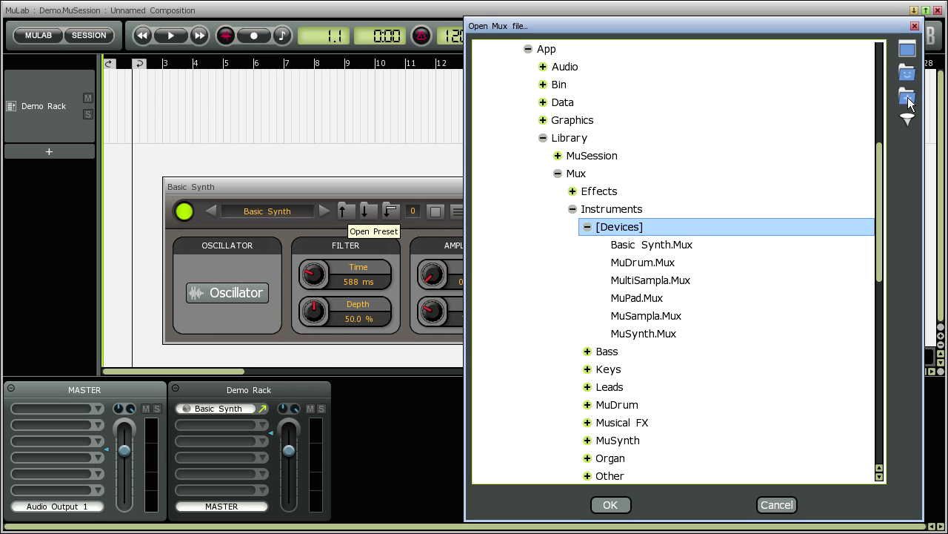
left_click(776, 505)
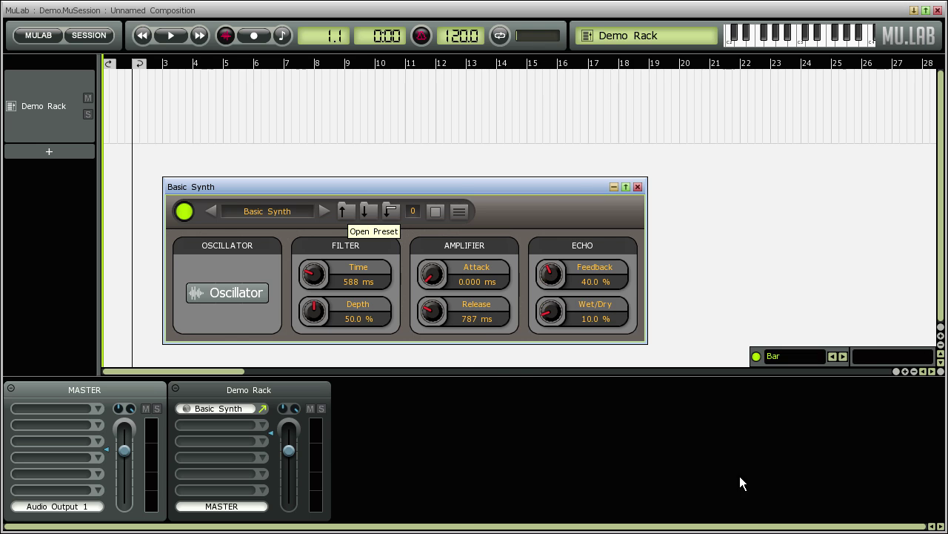
left_click(391, 210)
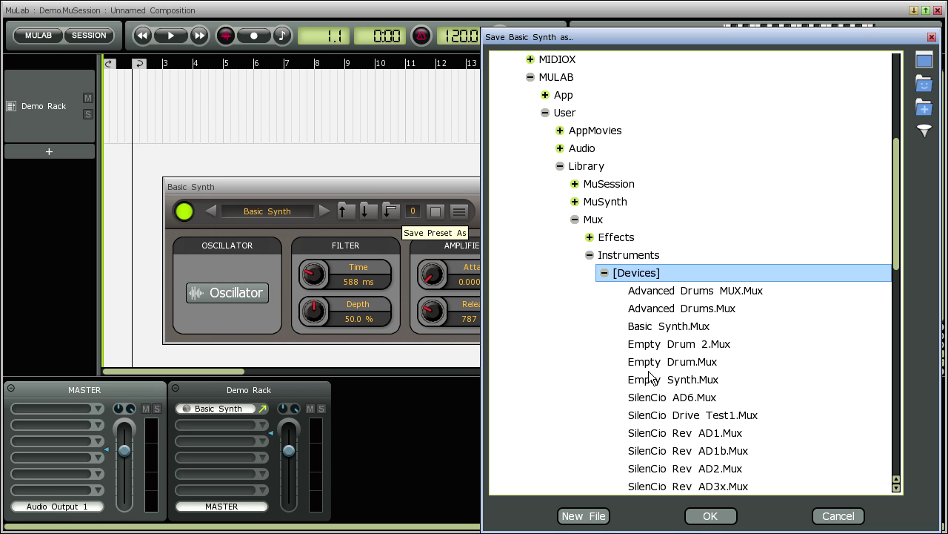
left_click(590, 515)
left_click(738, 305)
left_click(657, 309)
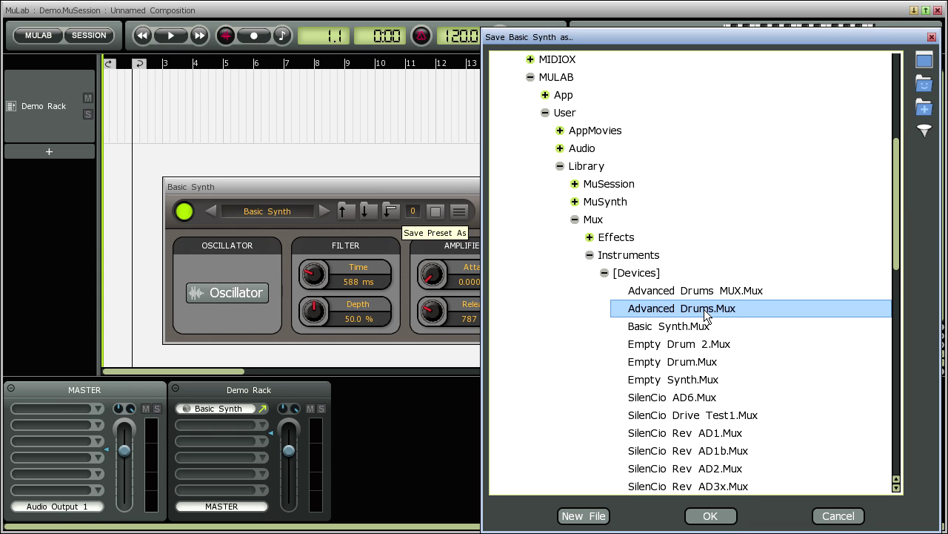
left_click(592, 515)
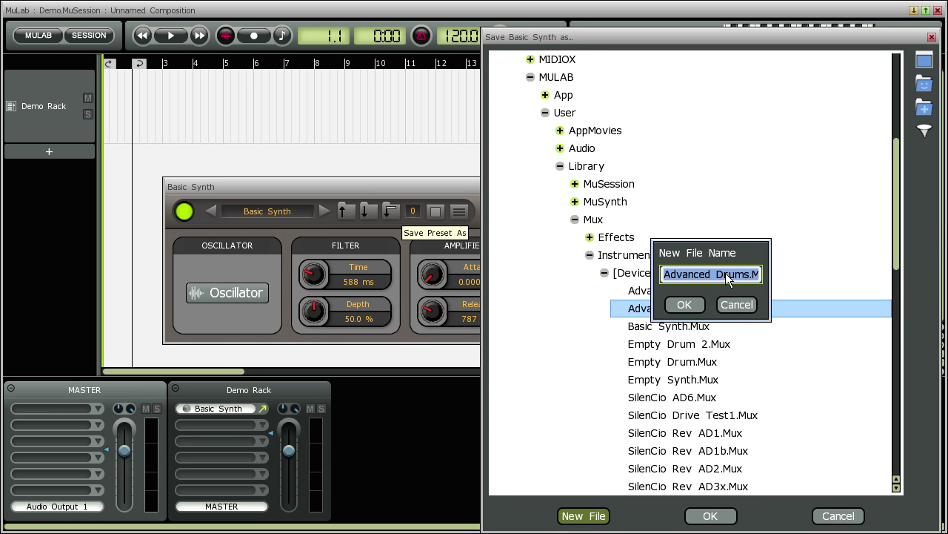
left_click(735, 305)
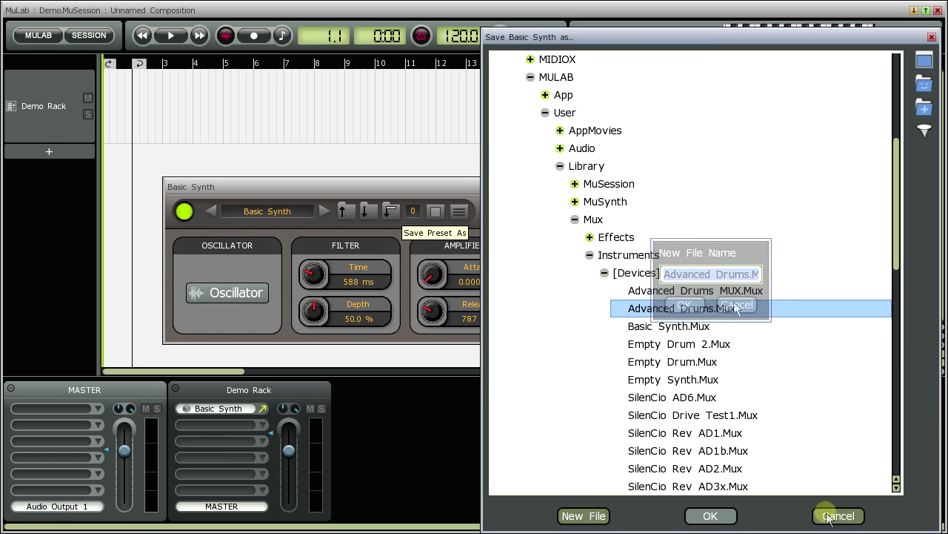
left_click(829, 518)
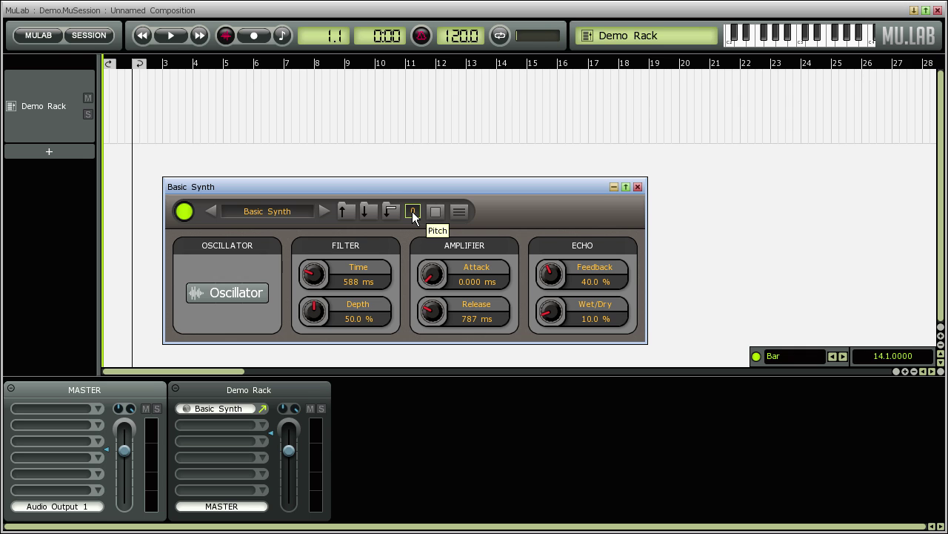
Step: Reset the Basic Synth transpose from -12 back to 0
left_click_drag(412, 211, 512, 213)
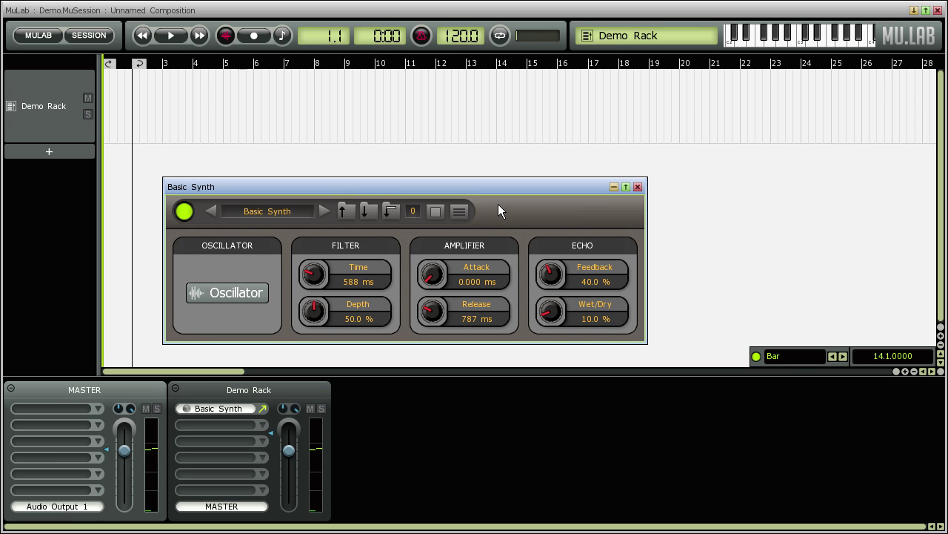
scroll(411, 213, "down", 4)
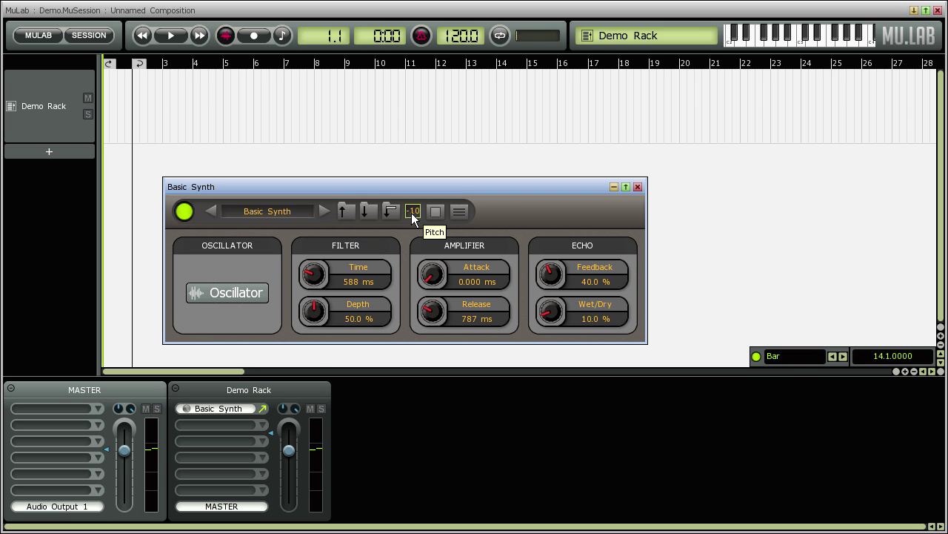
scroll(411, 213, "down", 1)
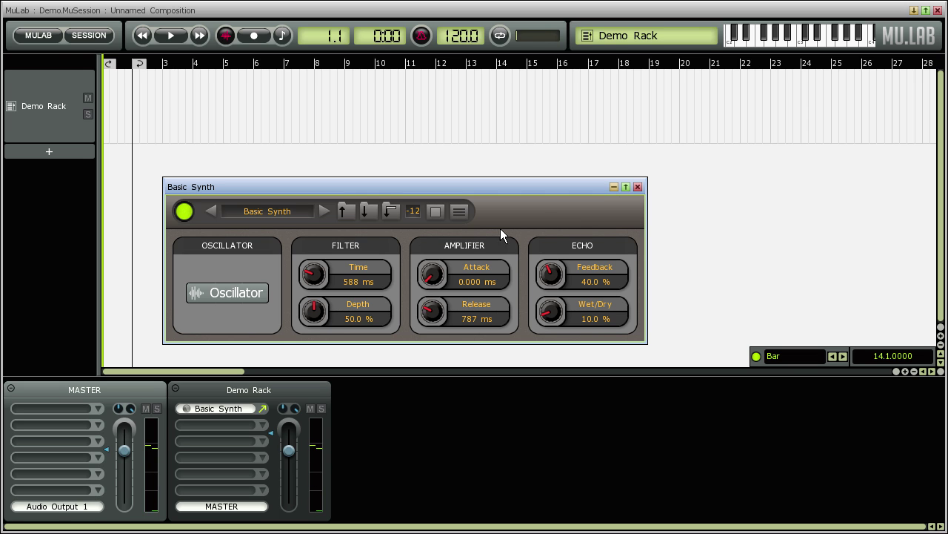
double_click(415, 216)
left_click(458, 211)
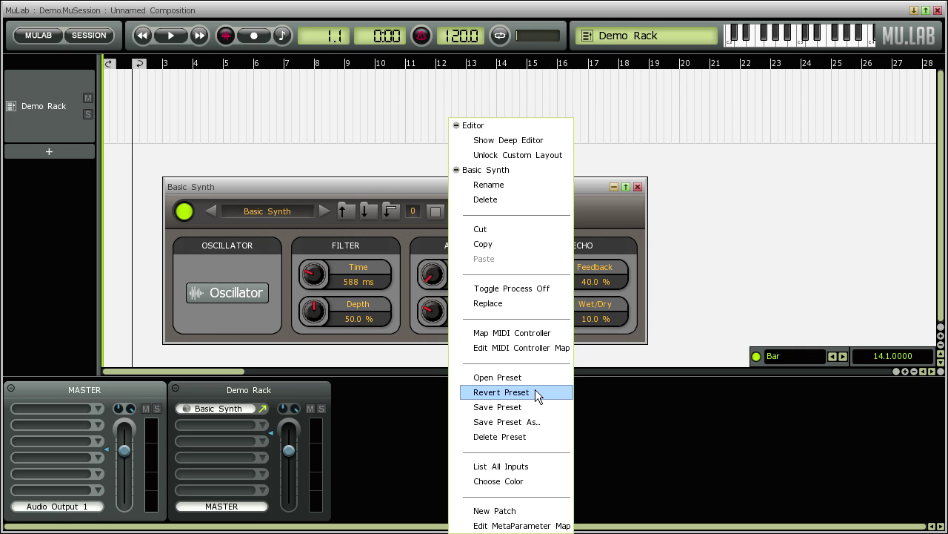
left_click(595, 220)
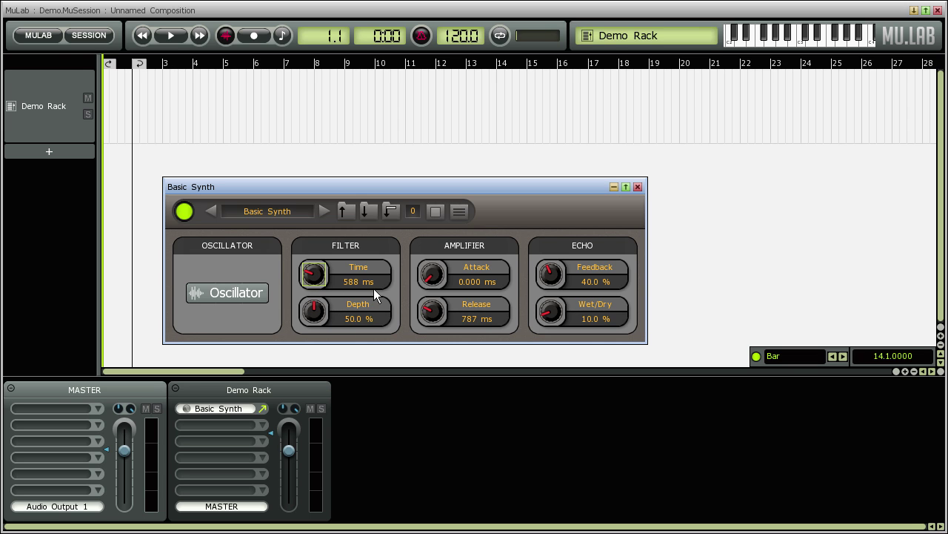
left_click(456, 212)
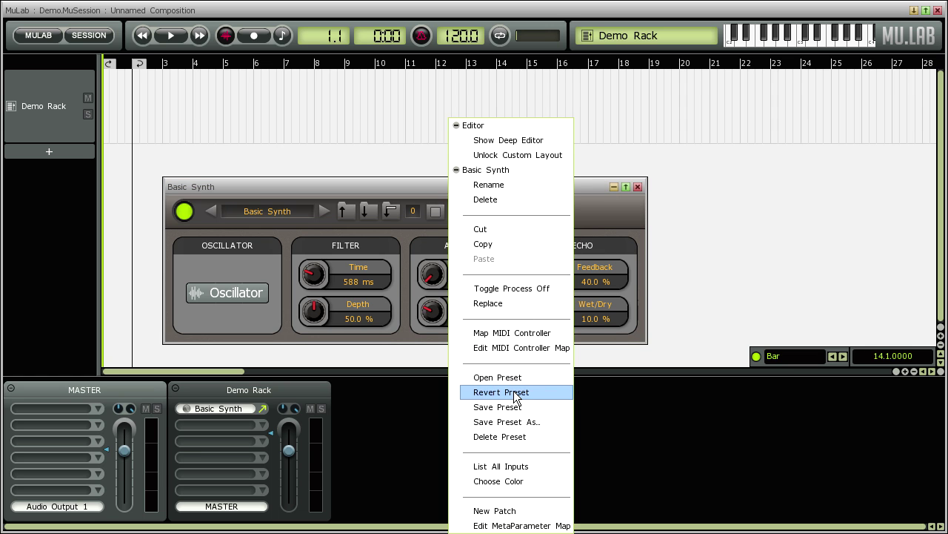
left_click(384, 265)
left_click_drag(319, 278, 320, 318)
left_click_drag(436, 313, 451, 224)
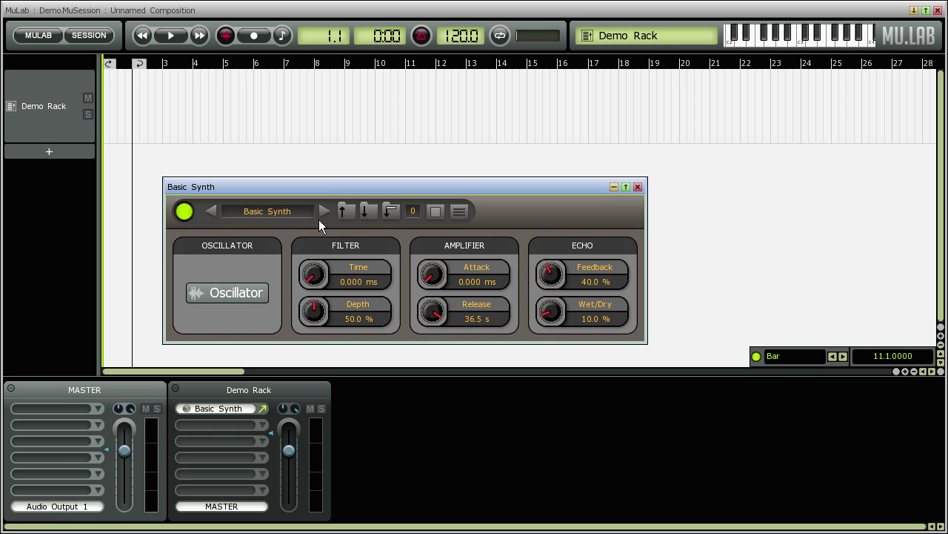
left_click(460, 212)
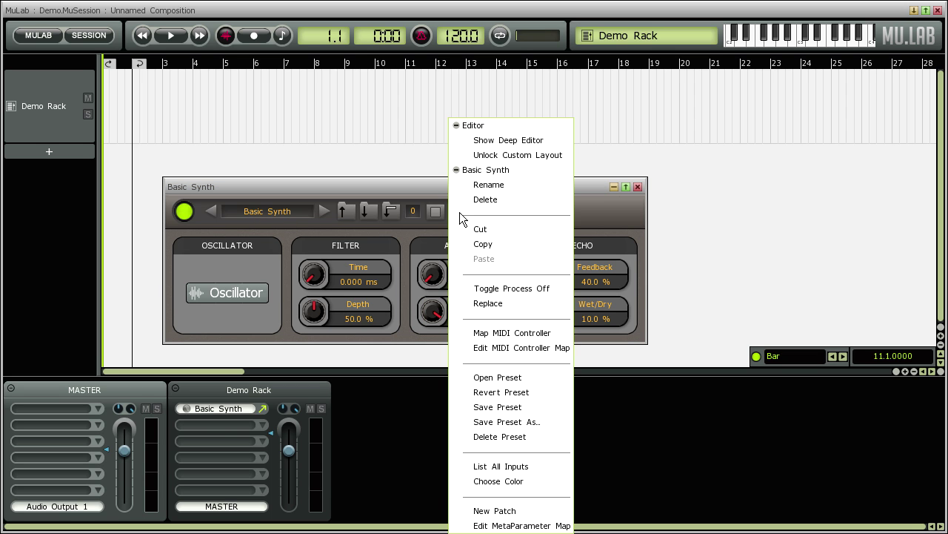
left_click(510, 390)
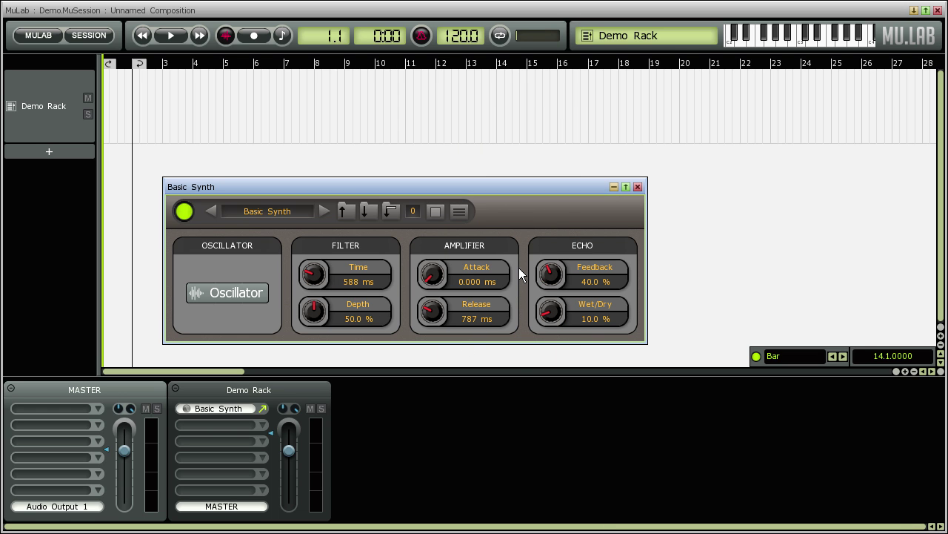
Step: Move the Basic Synth window left and switch it to the deep editor view
left_click_drag(513, 185, 367, 179)
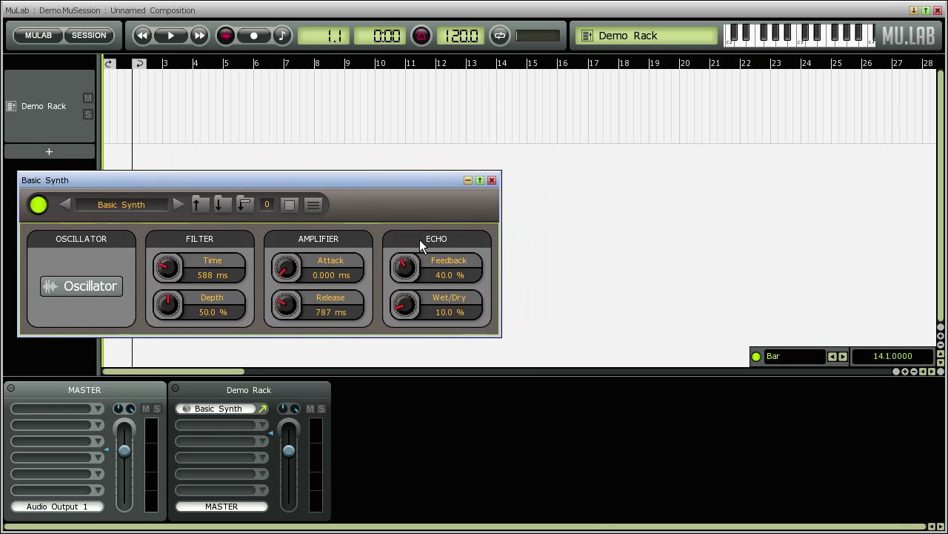
left_click(289, 206)
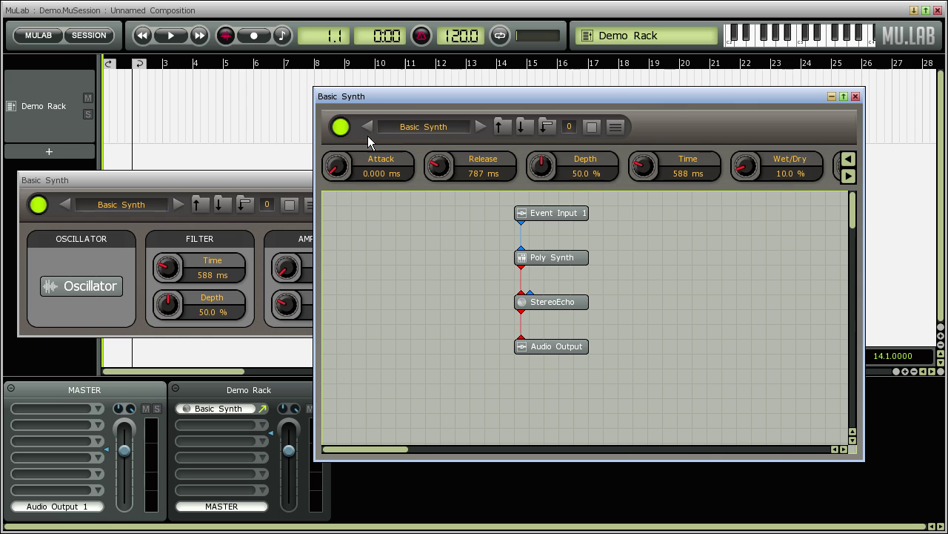
left_click(202, 183)
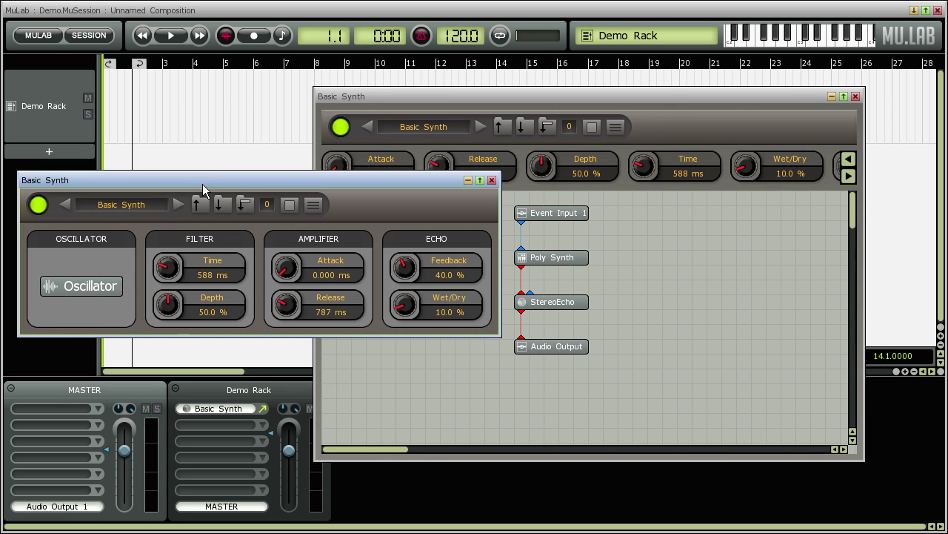
left_click(525, 96)
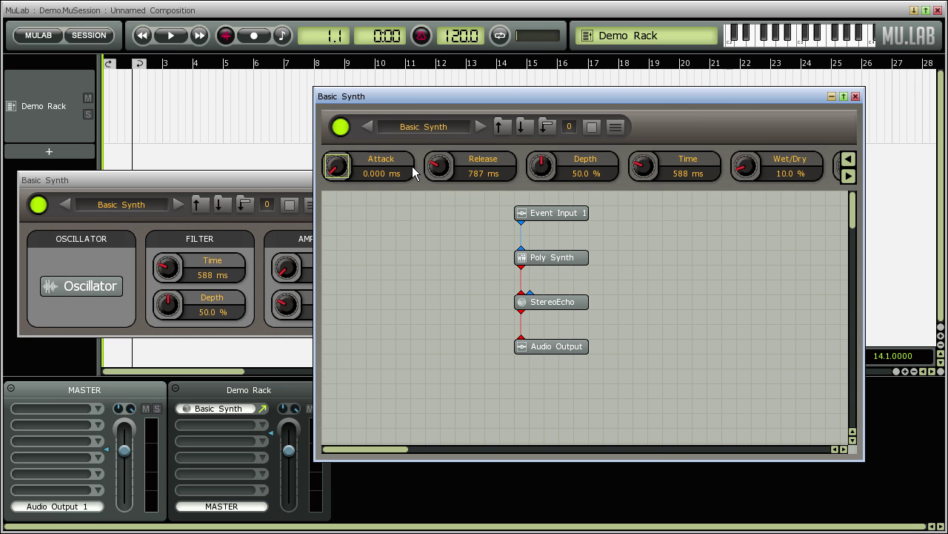
left_click(615, 131)
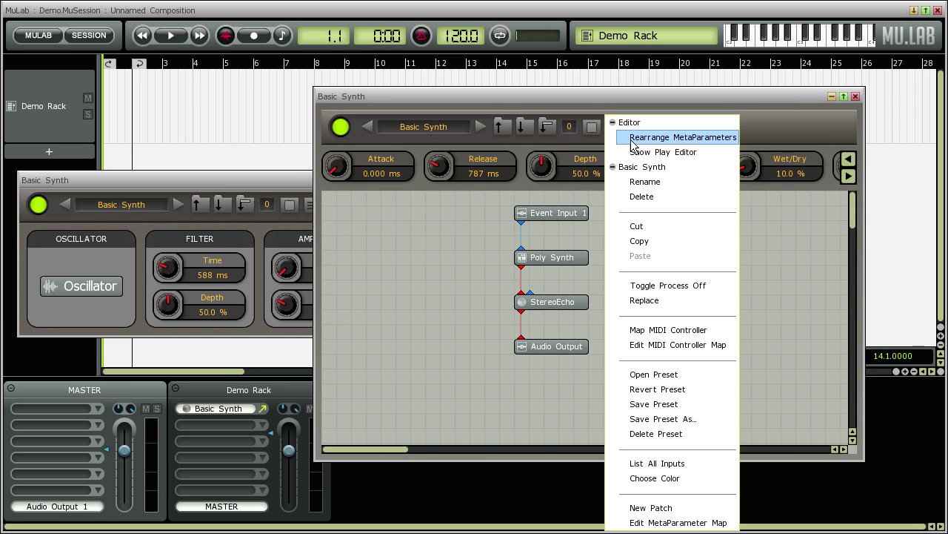
left_click(677, 138)
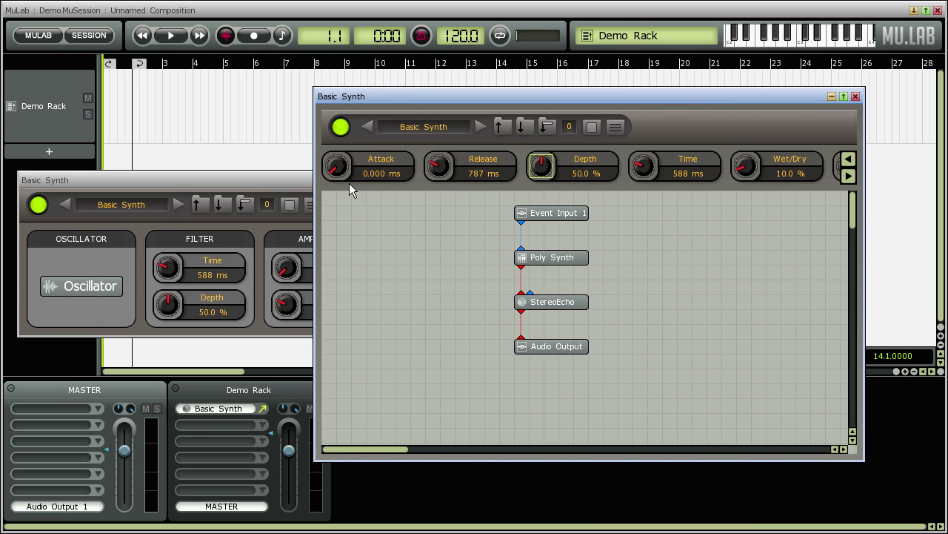
left_click(535, 255)
left_click(355, 191)
right_click(338, 168)
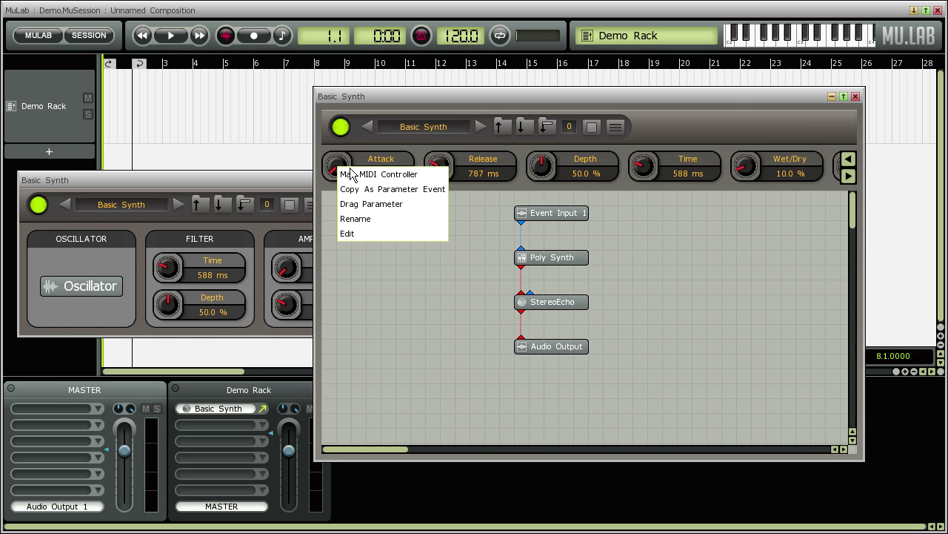
left_click(356, 232)
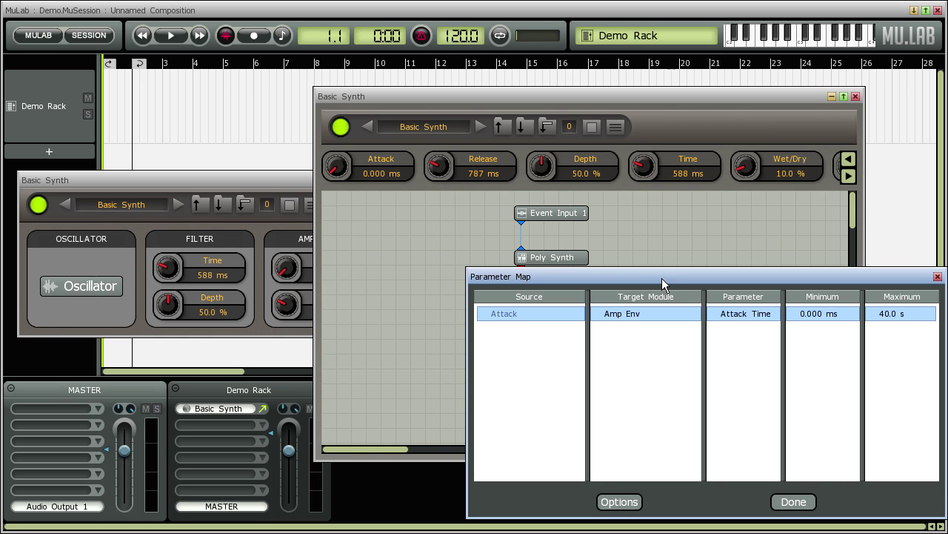
left_click_drag(662, 277, 562, 193)
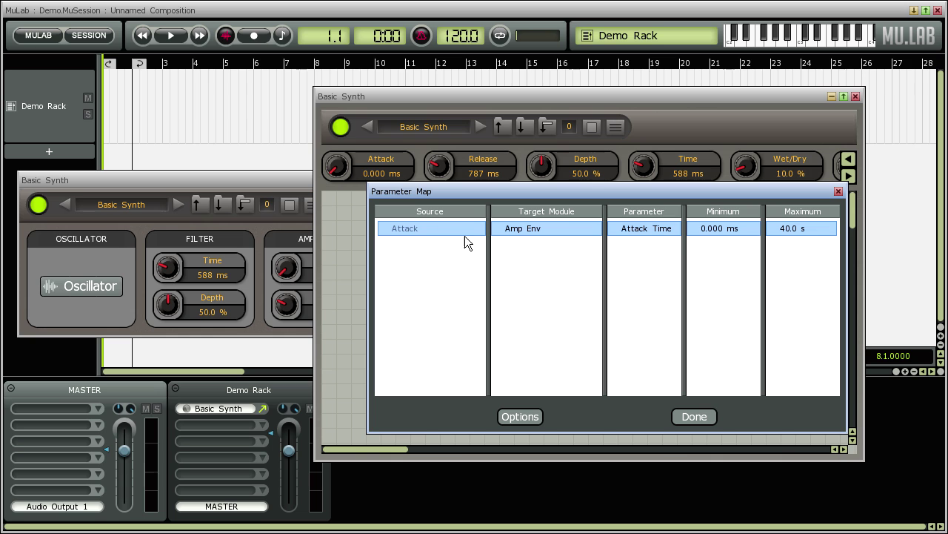
double_click(514, 231)
left_click_drag(688, 329, 558, 262)
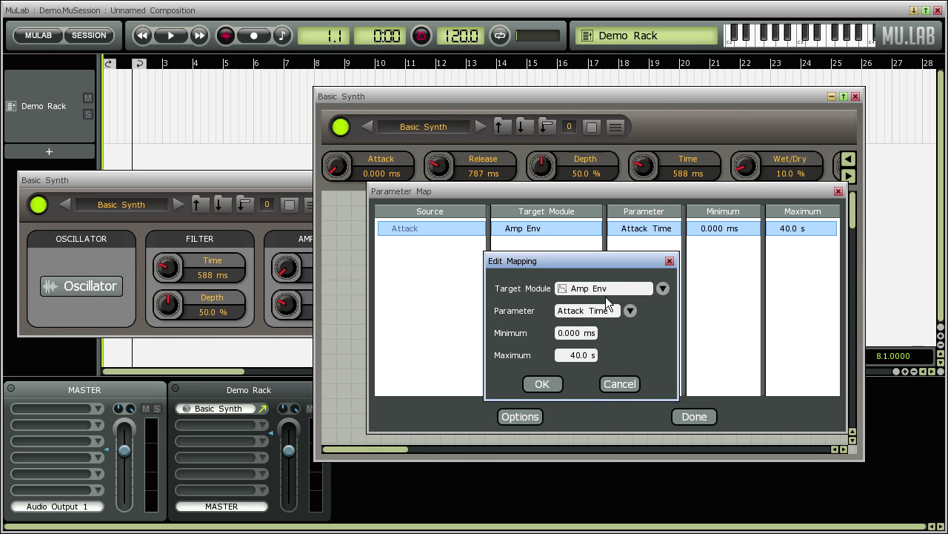
left_click(663, 287)
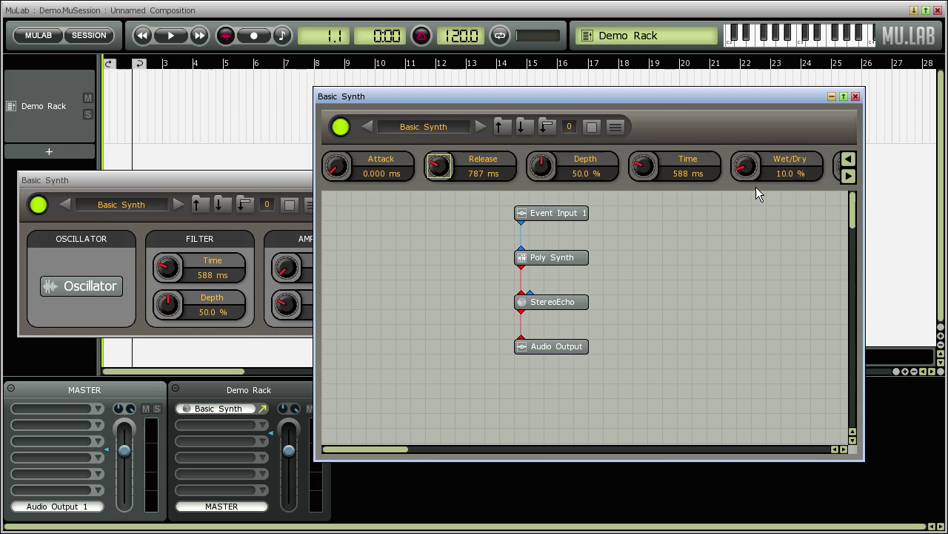
Step: Page the parameter strip through to Parameter 16, then show the Empty Synth deep editor
left_click(848, 176)
left_click(848, 176)
left_click(848, 176)
left_click(849, 177)
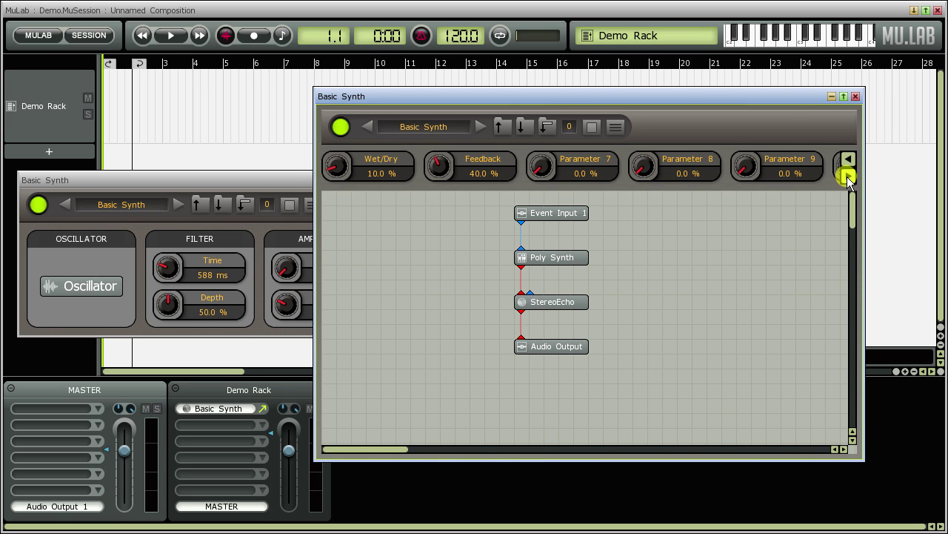
left_click(849, 176)
left_click(849, 176)
left_click(848, 176)
left_click(848, 176)
left_click(849, 177)
left_click(848, 177)
left_click(848, 176)
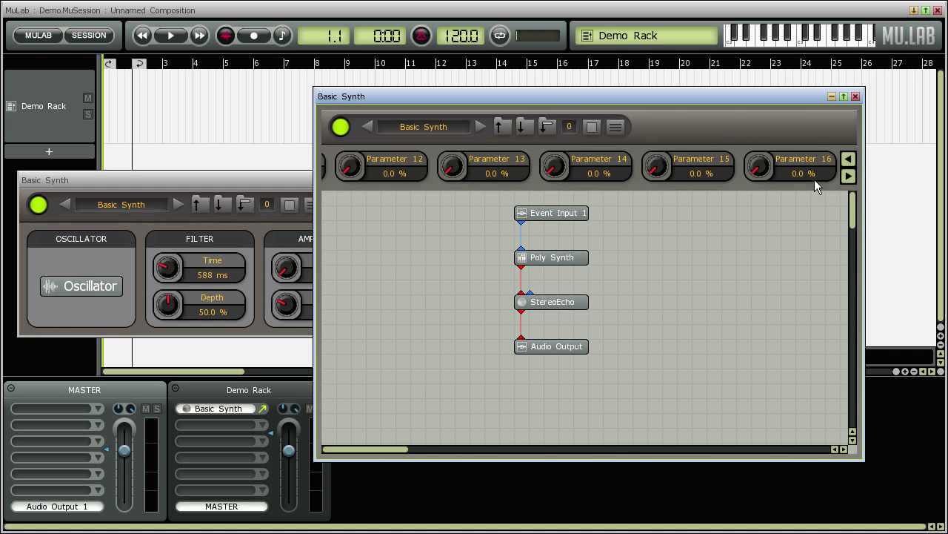
left_click(846, 158)
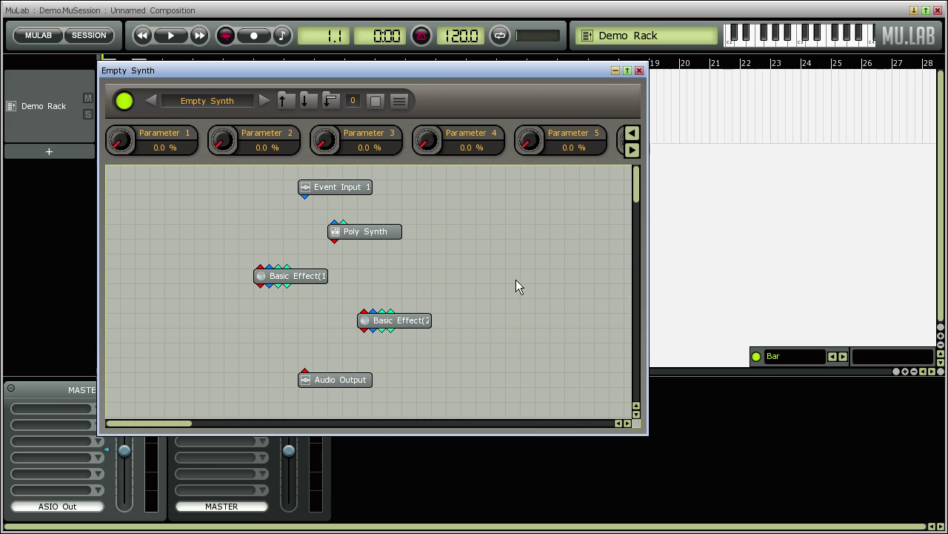
right_click(465, 229)
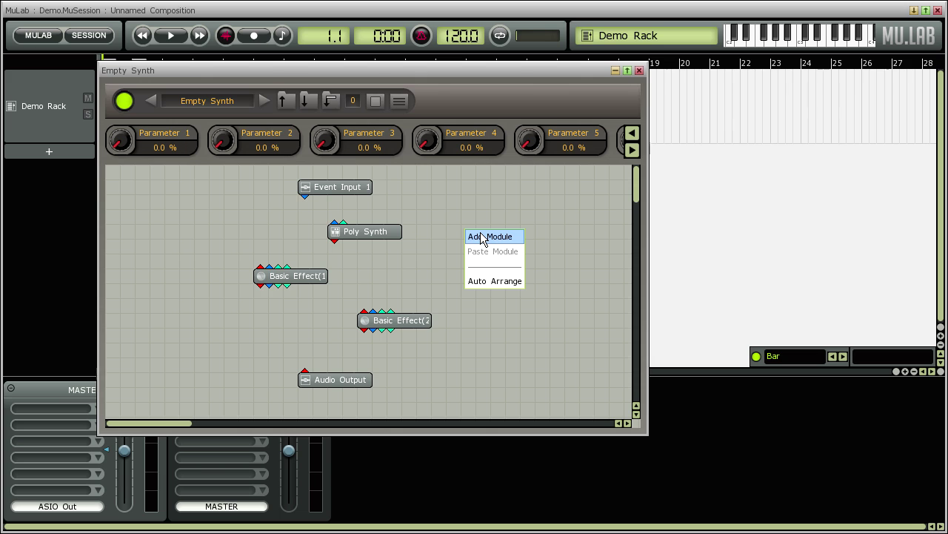
left_click(486, 237)
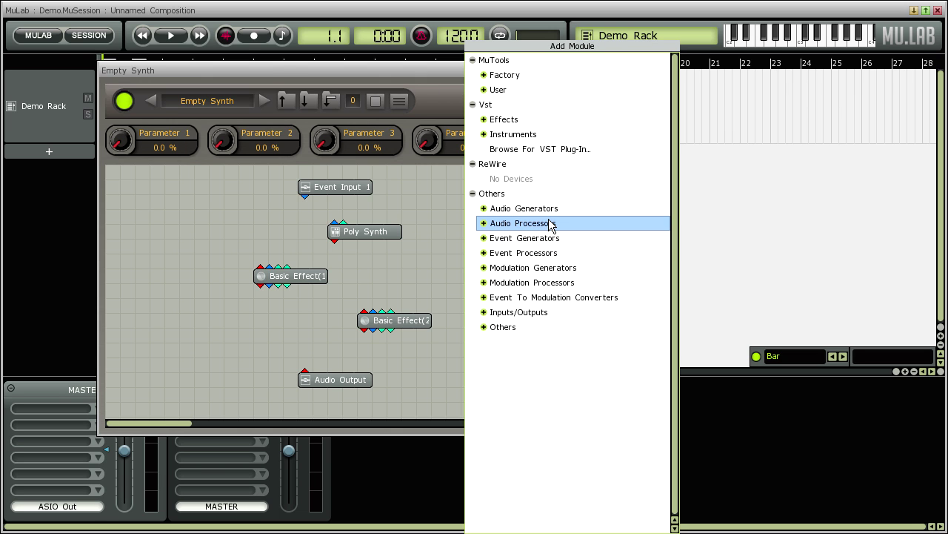
left_click(484, 76)
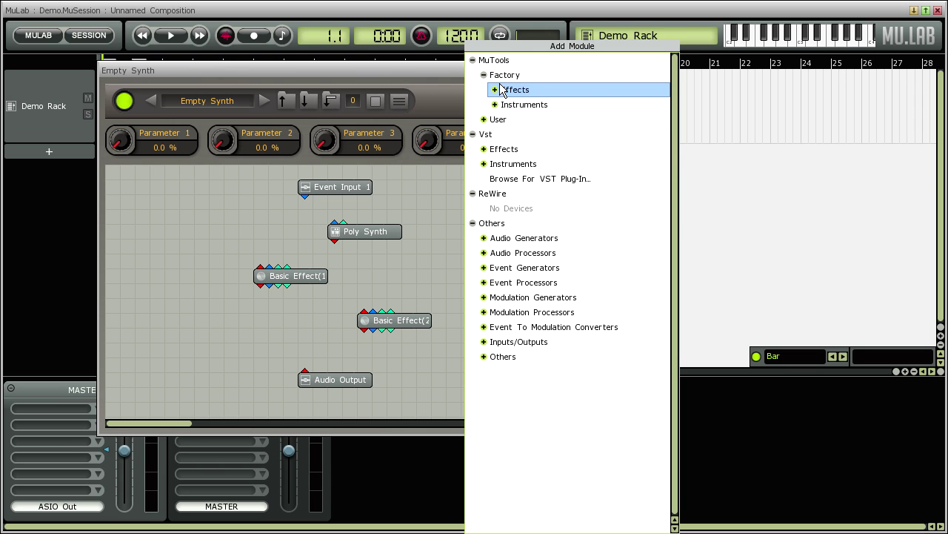
left_click(483, 119)
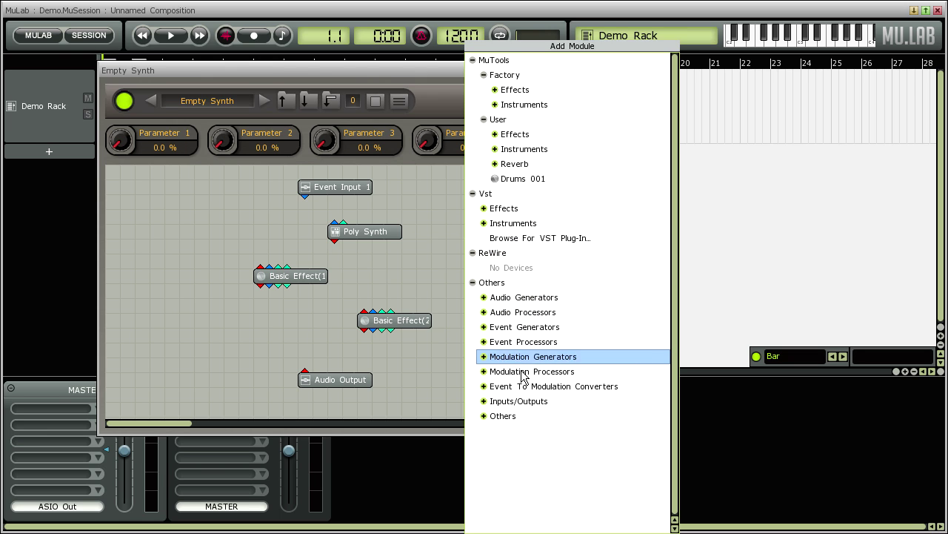
left_click(423, 272)
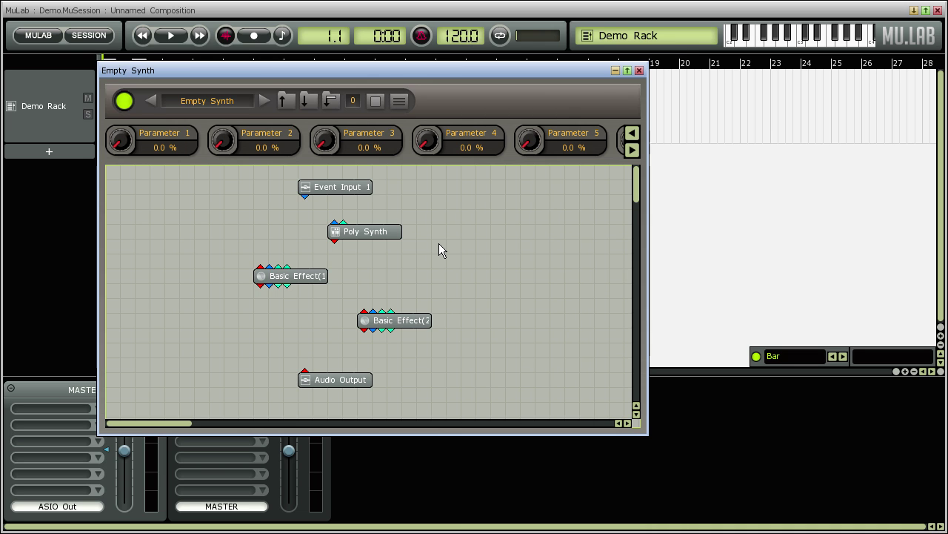
Step: Try deleting Poly Synth, decline the confirmation, and show Poly Synth's context menu
left_click(384, 236)
key("Delete")
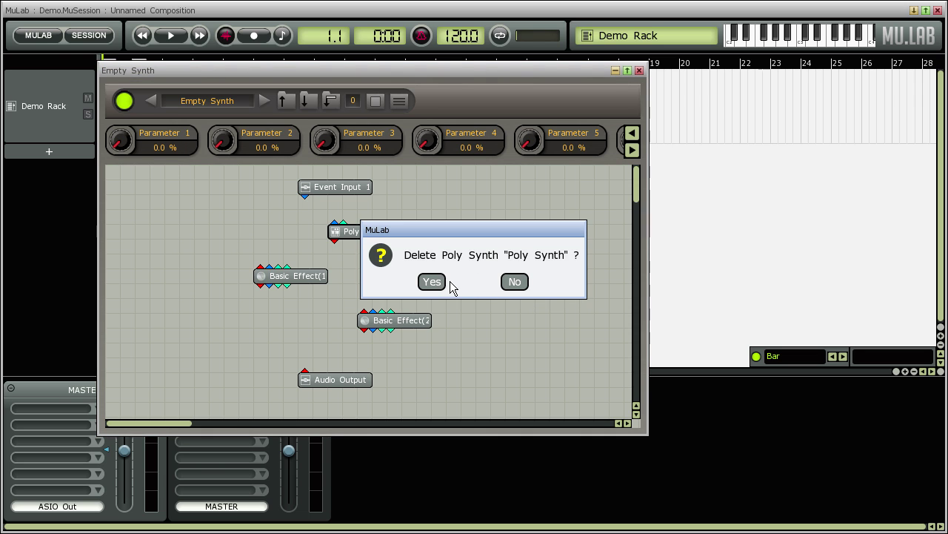
left_click(511, 286)
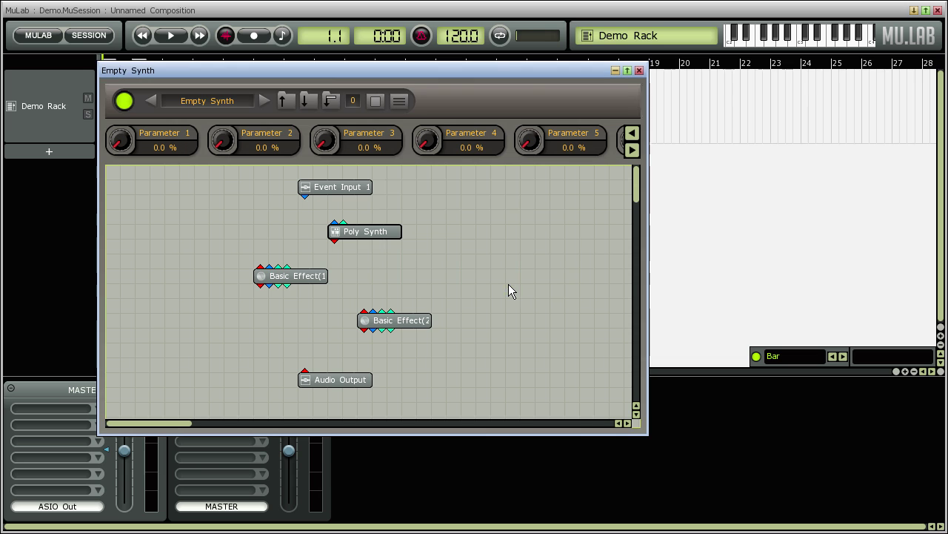
right_click(376, 237)
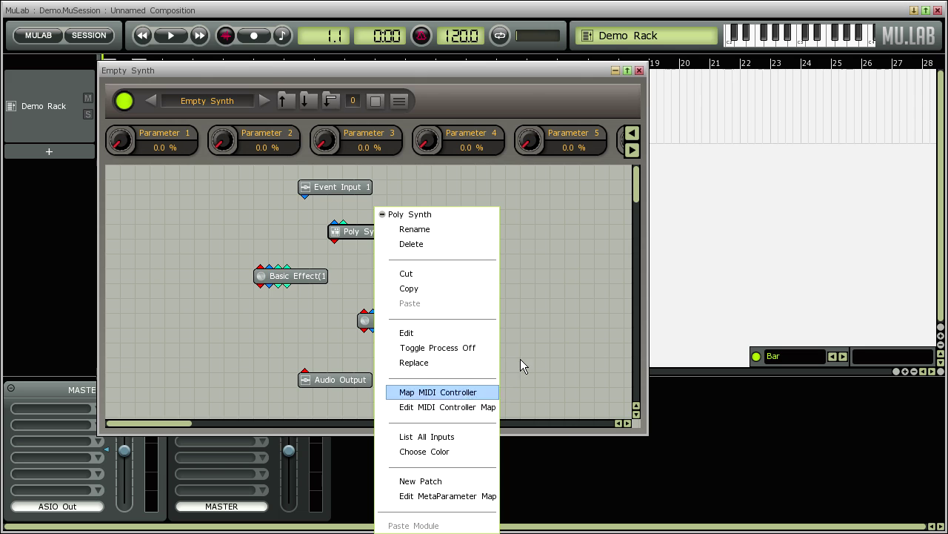
left_click(557, 325)
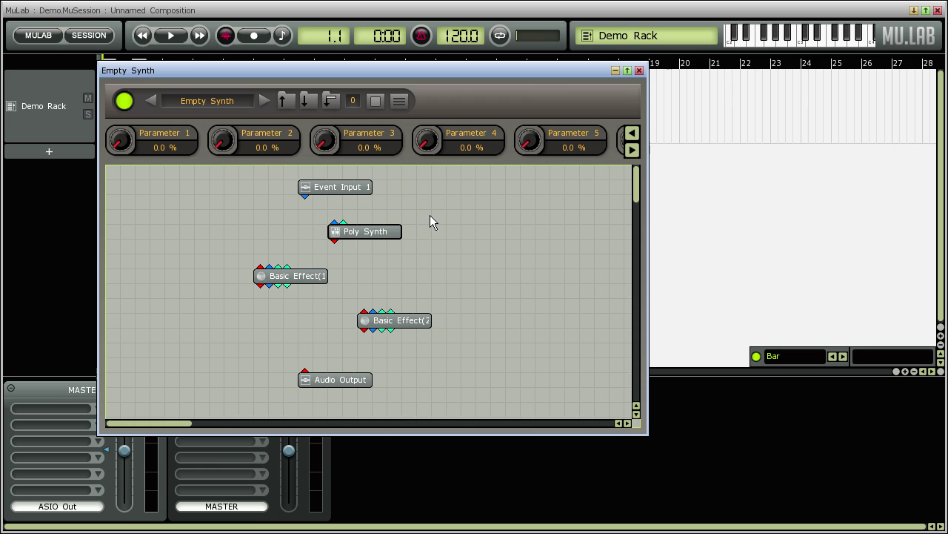
left_click(323, 187)
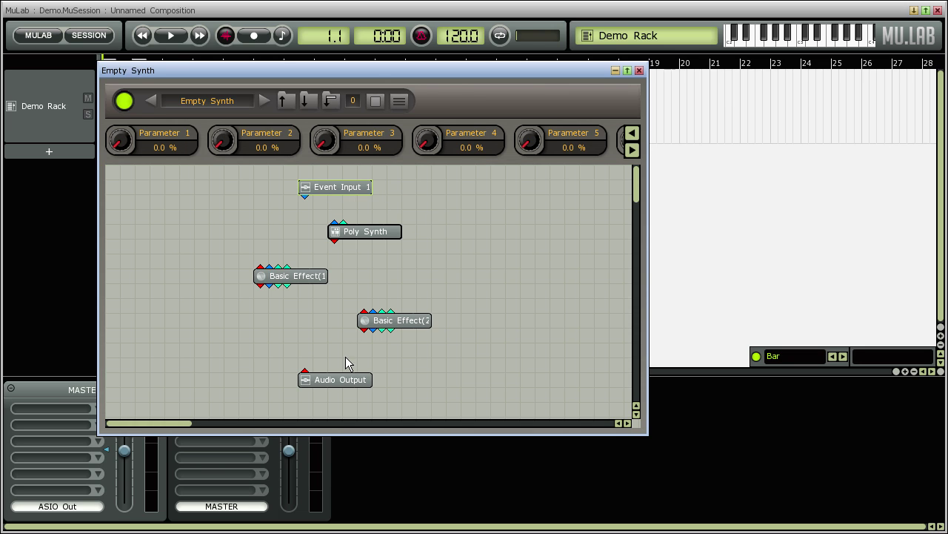
left_click(341, 380)
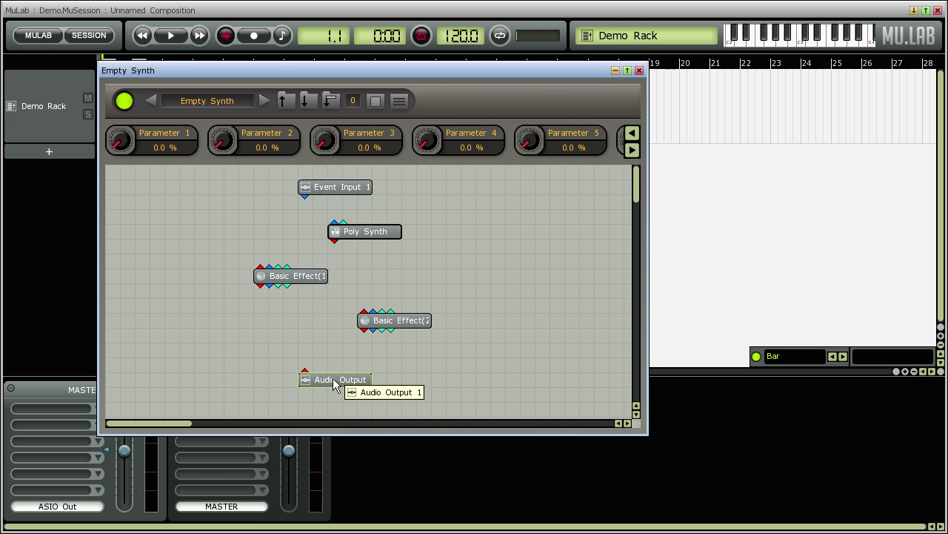
left_click(452, 305)
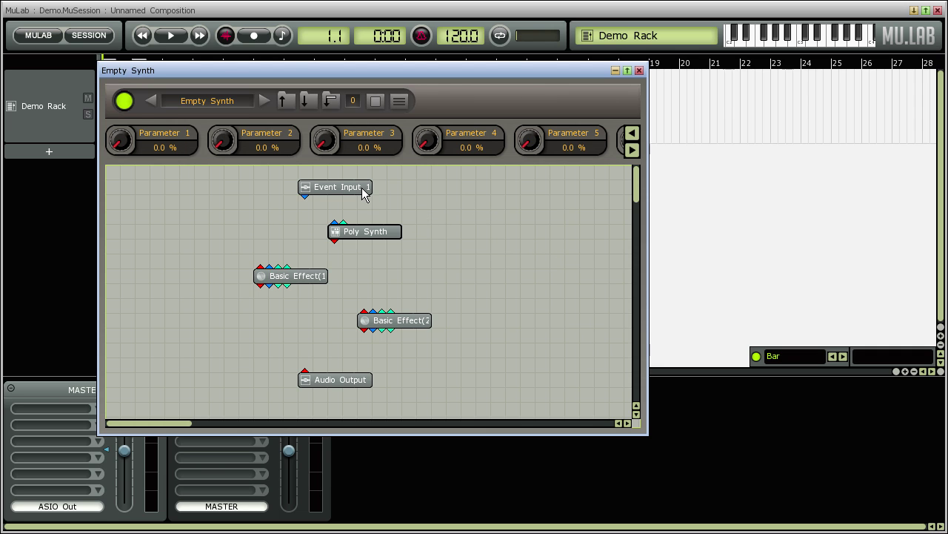
left_click(347, 383)
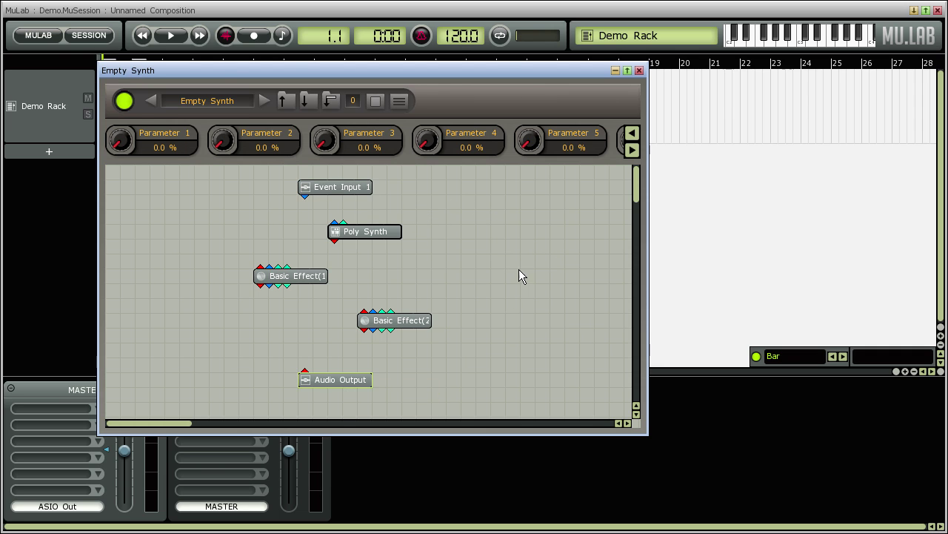
left_click(489, 262)
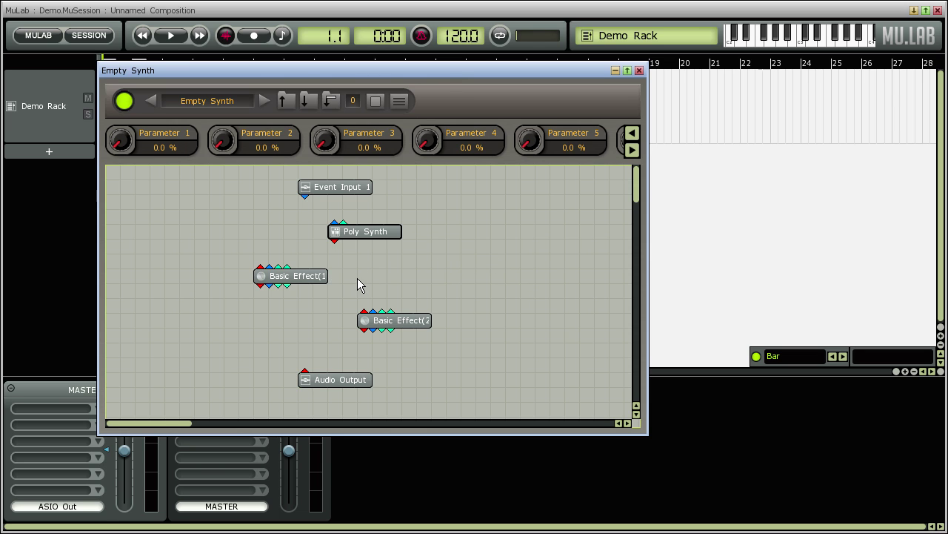
left_click(318, 187)
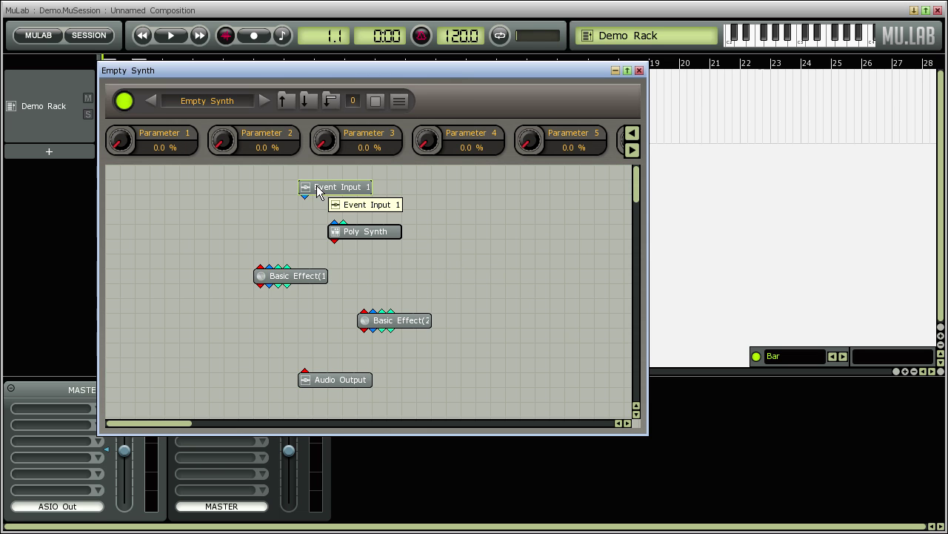
left_click(354, 367)
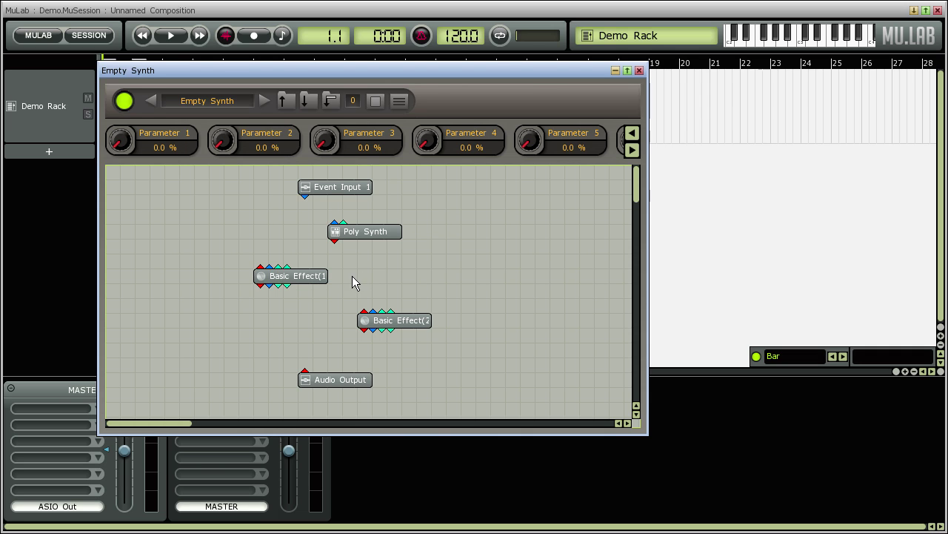
Step: Open Basic Effect(1)'s inner graph and select its Audio Input 1 and Event Output modules
double_click(287, 272)
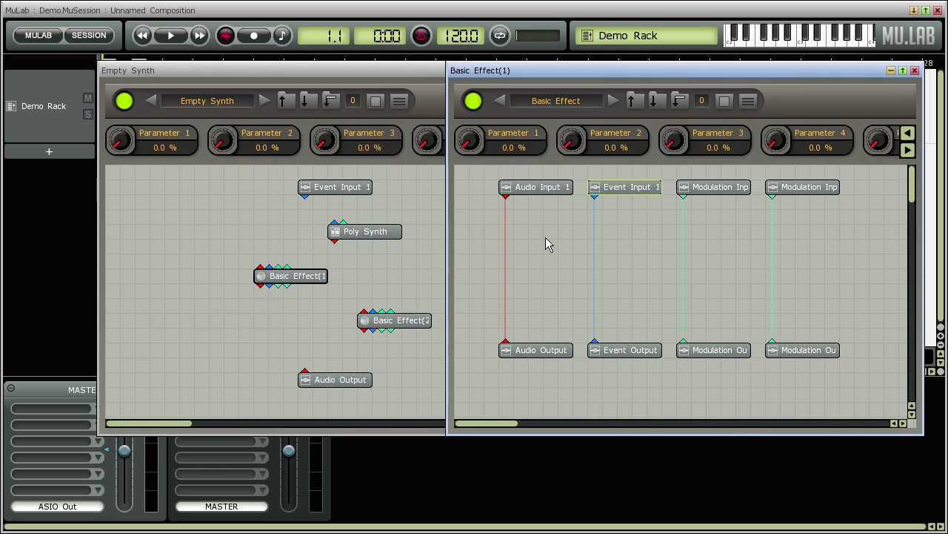
left_click(535, 194)
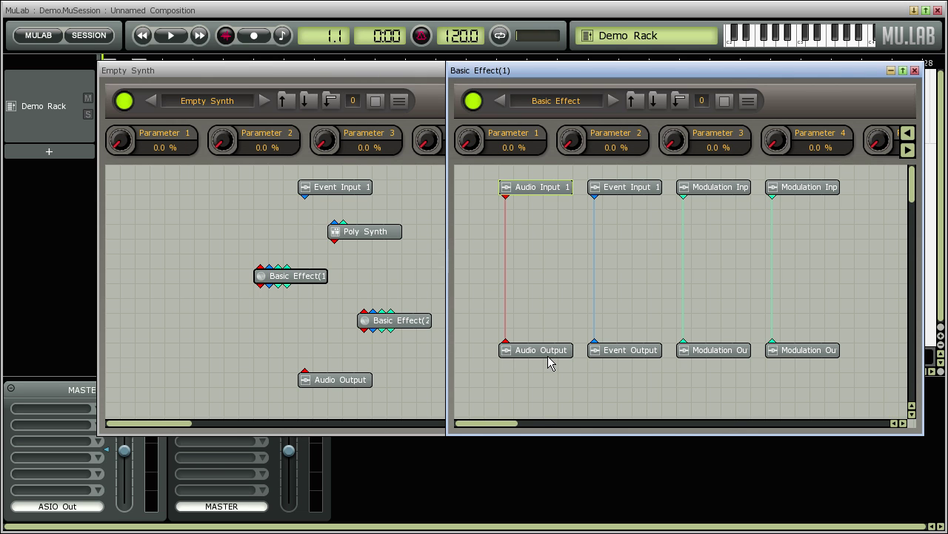
left_click(629, 352)
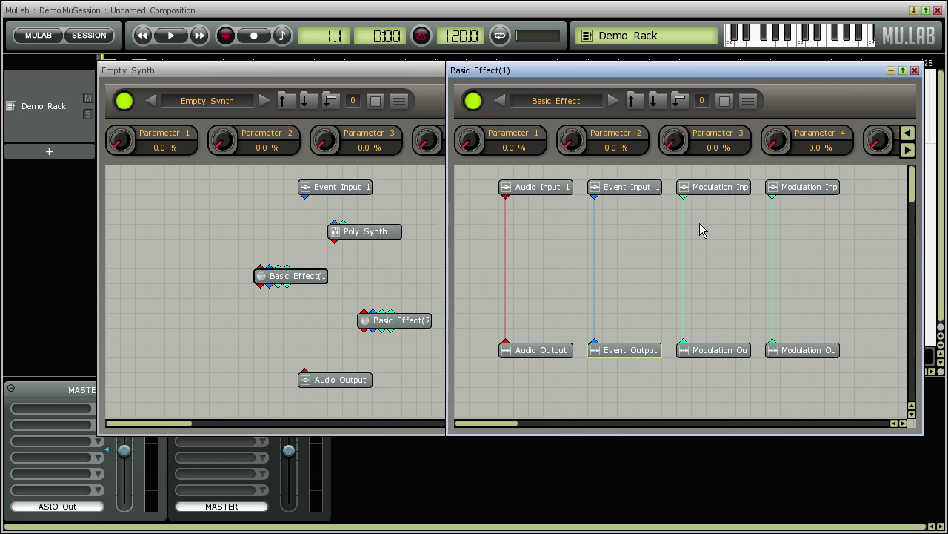
Step: Add an Audio Output module to Basic Effect(1) from the Inputs/Outputs category
left_click(728, 351)
left_click(470, 282)
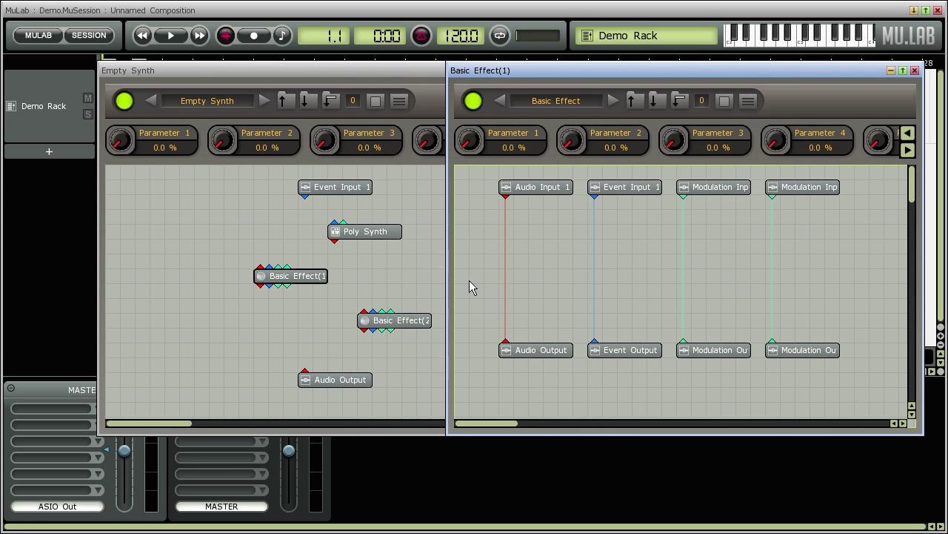
right_click(469, 280)
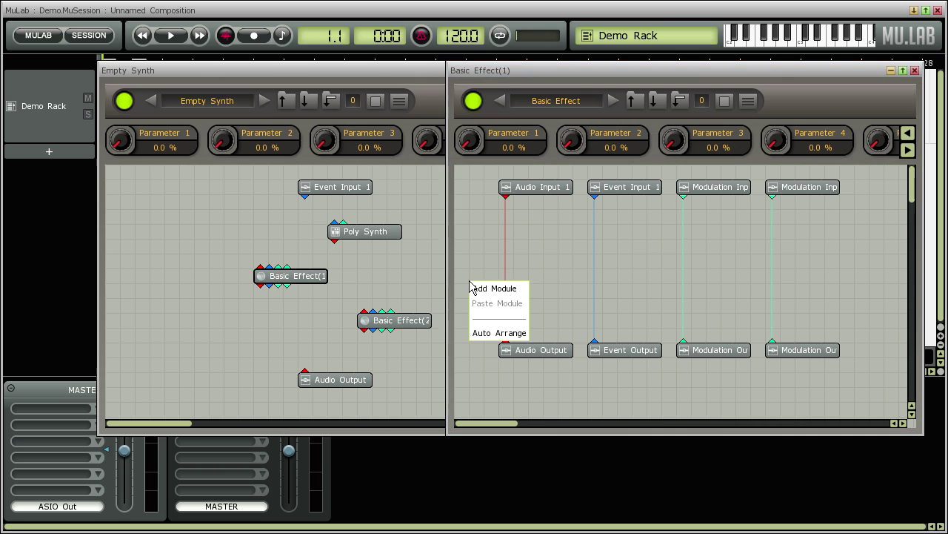
left_click(490, 288)
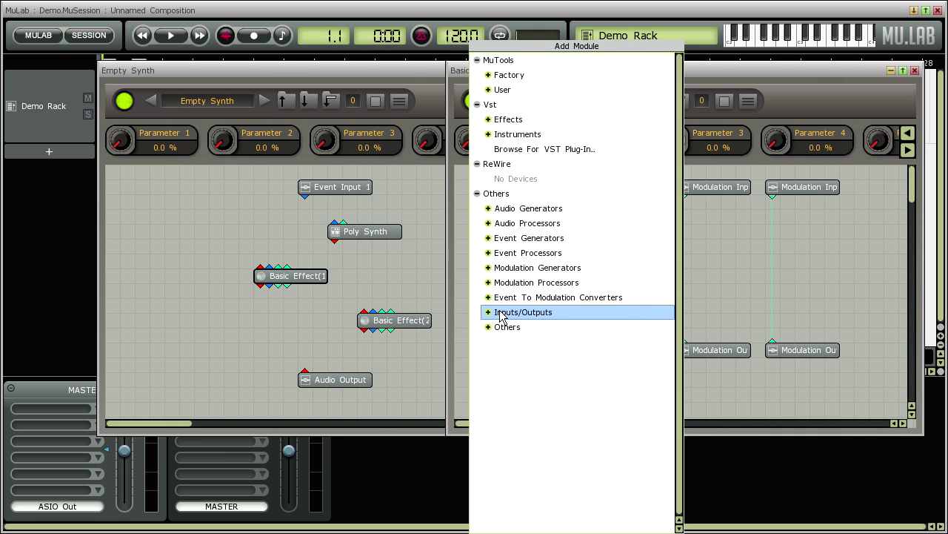
left_click(488, 312)
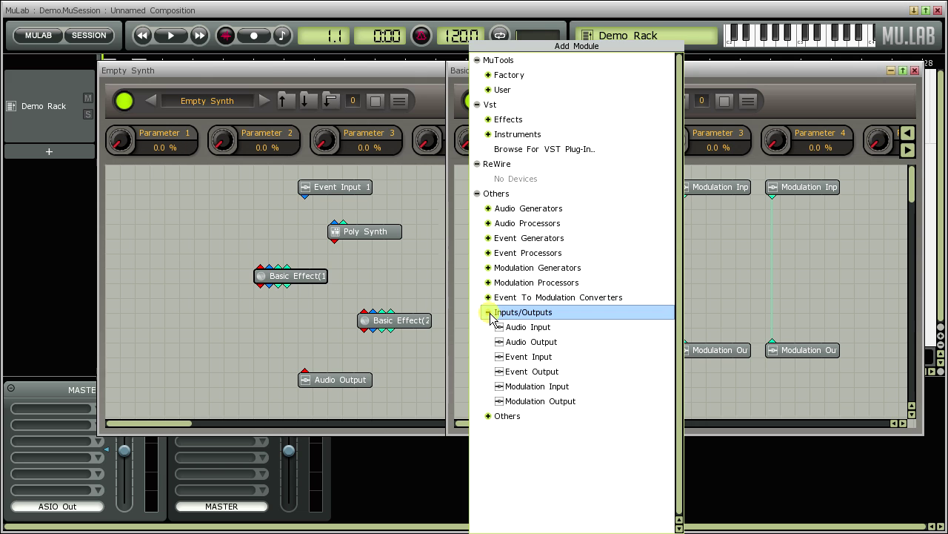
left_click(523, 342)
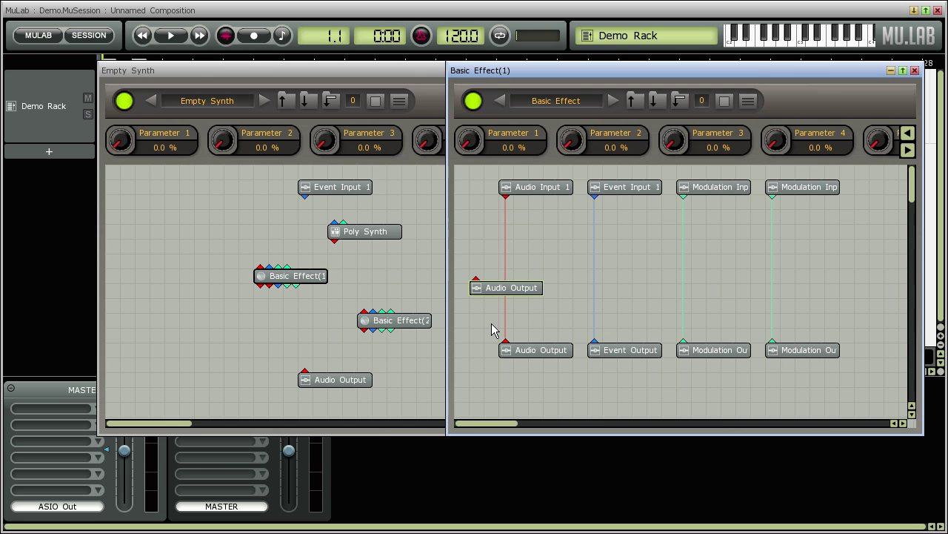
Step: Delete the new Audio Output 2 module, confirming with Yes
left_click(493, 328)
left_click(510, 292)
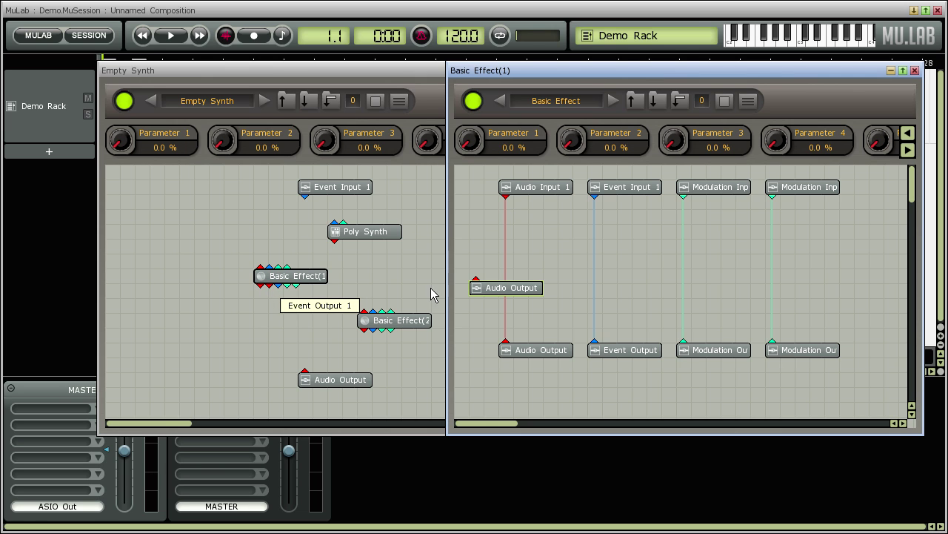
right_click(525, 292)
left_click(541, 324)
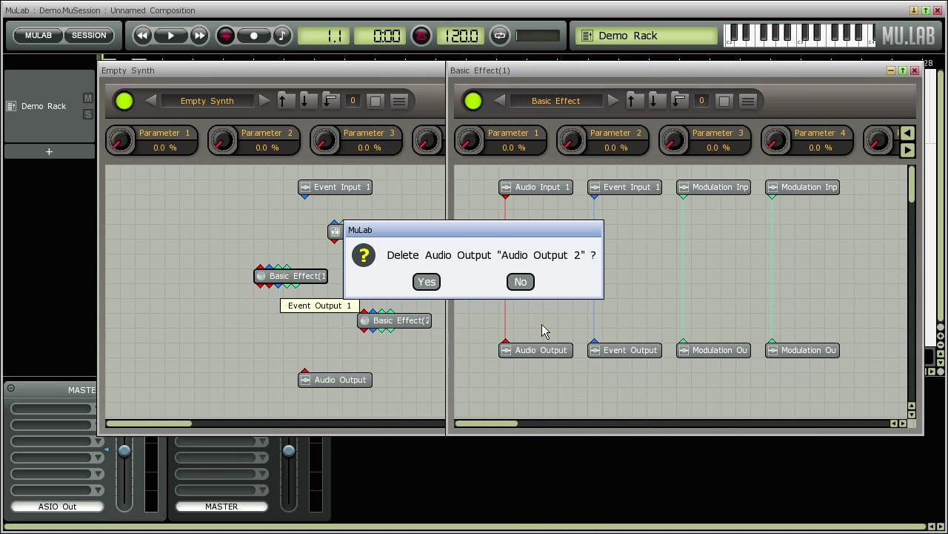
left_click(426, 282)
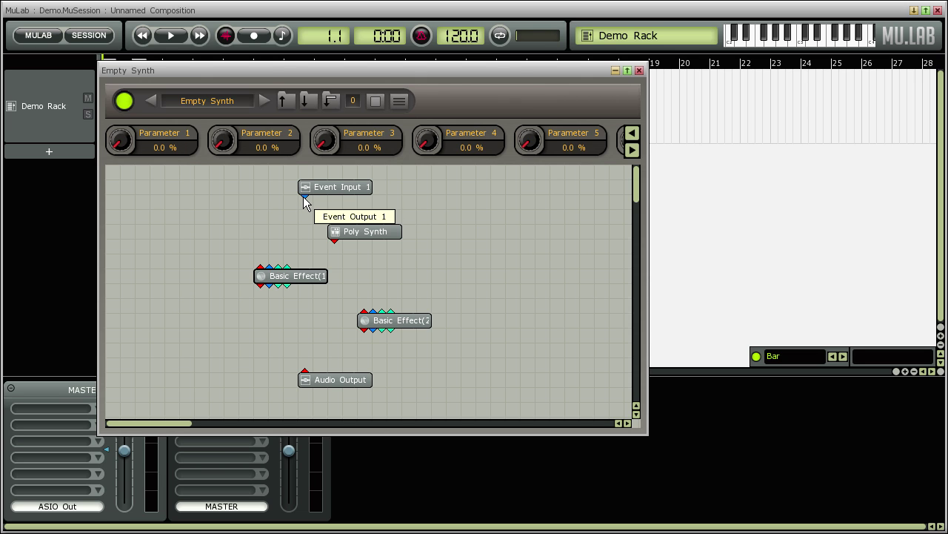
Step: Wire Event Input 1 into Poly Synth, and Basic Effect(1) into Basic Effect(2)'s Modulation Input 1
left_click_drag(303, 196, 339, 226)
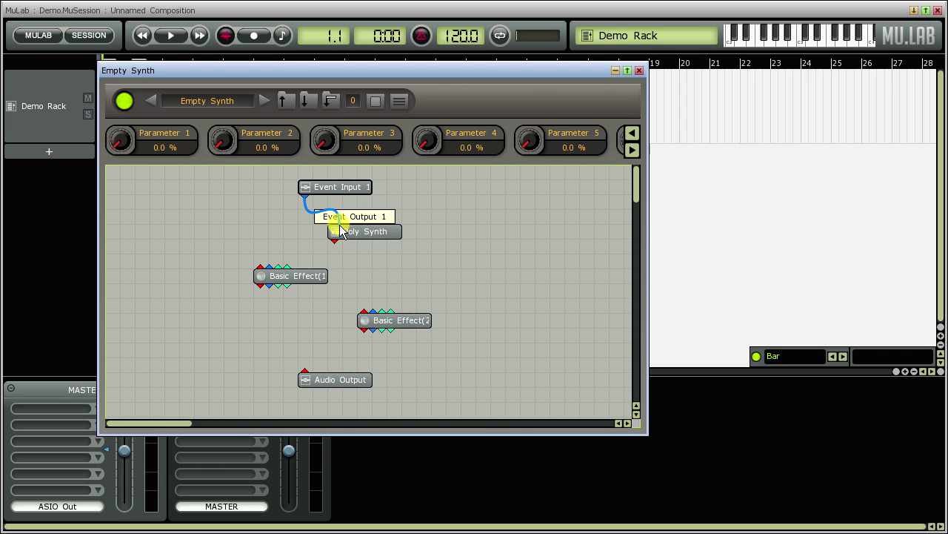
left_click_drag(339, 226, 337, 223)
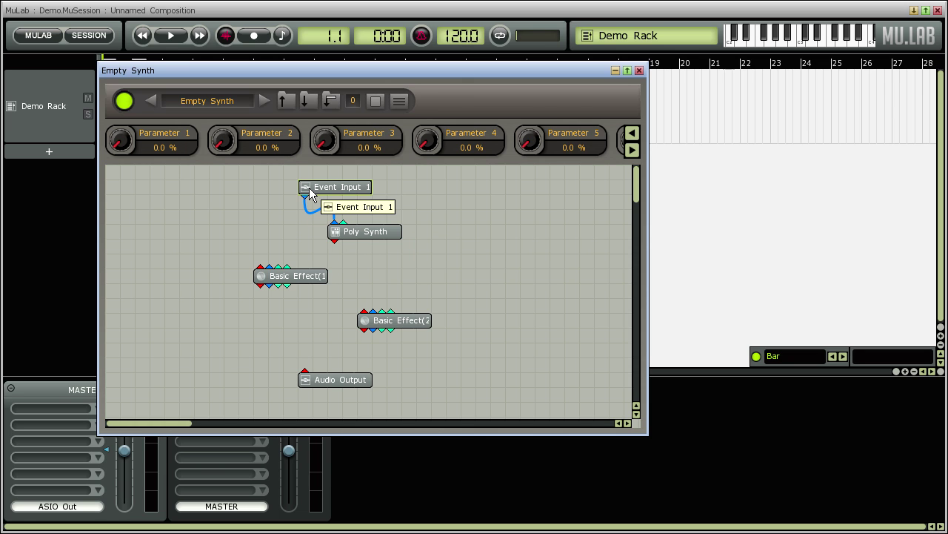
left_click(360, 234)
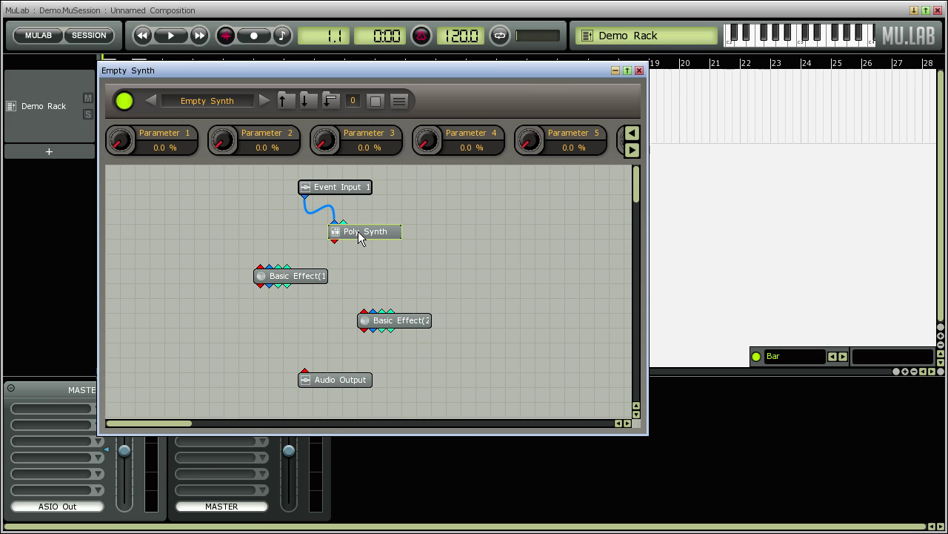
left_click(383, 215)
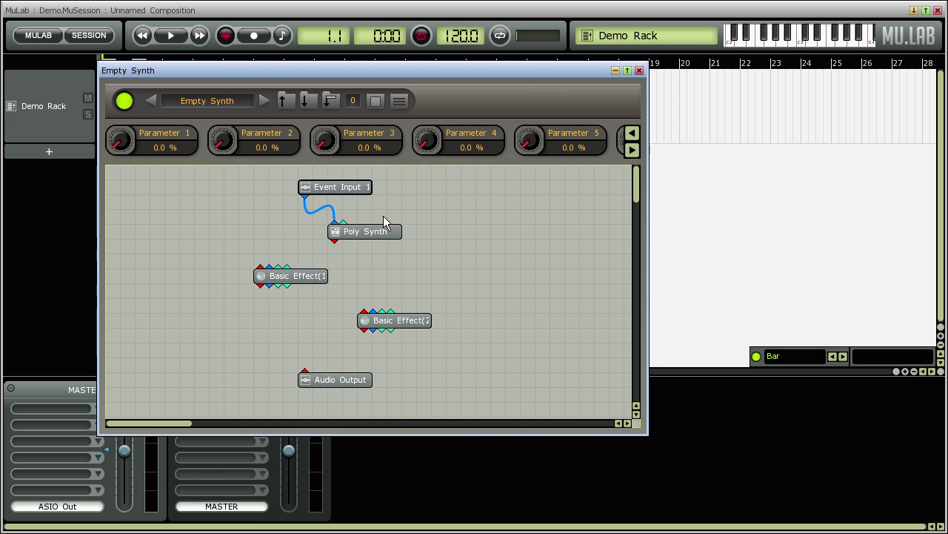
left_click_drag(333, 228, 300, 263)
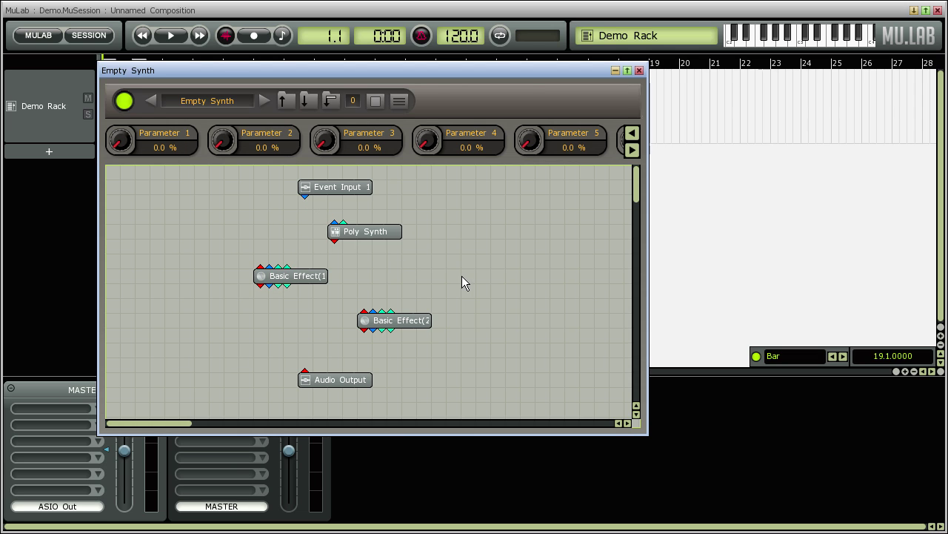
left_click_drag(304, 200, 363, 234)
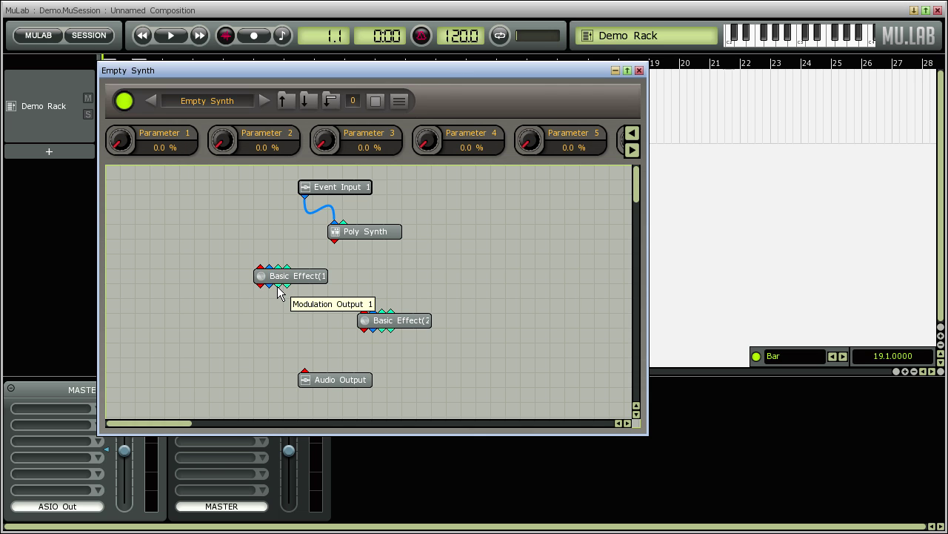
left_click_drag(279, 288, 397, 326)
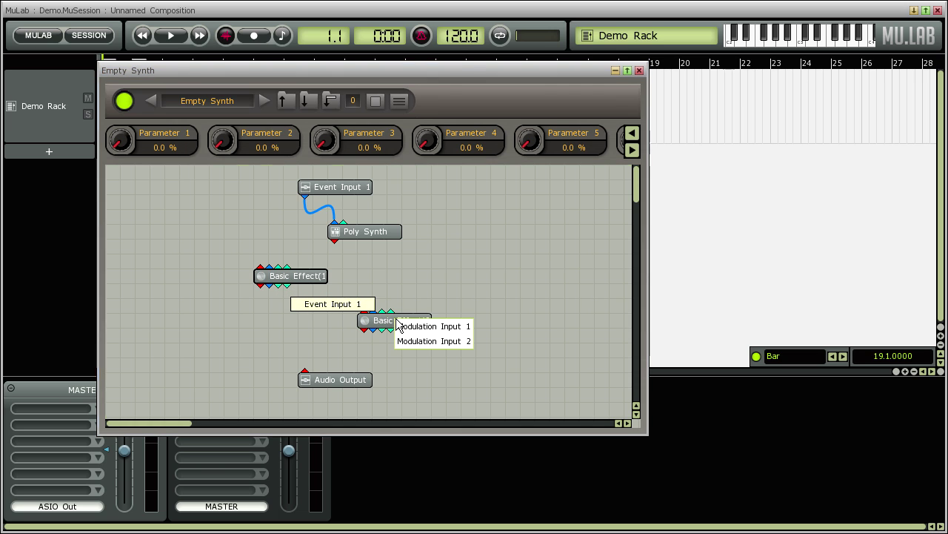
left_click(437, 328)
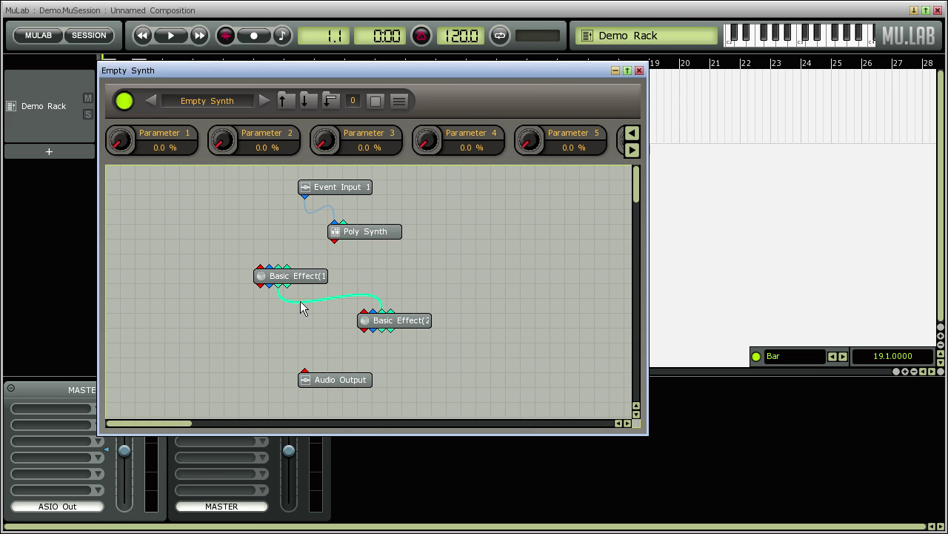
Step: Delete the green modulation cable and inspect the event cable's settings
key("Delete")
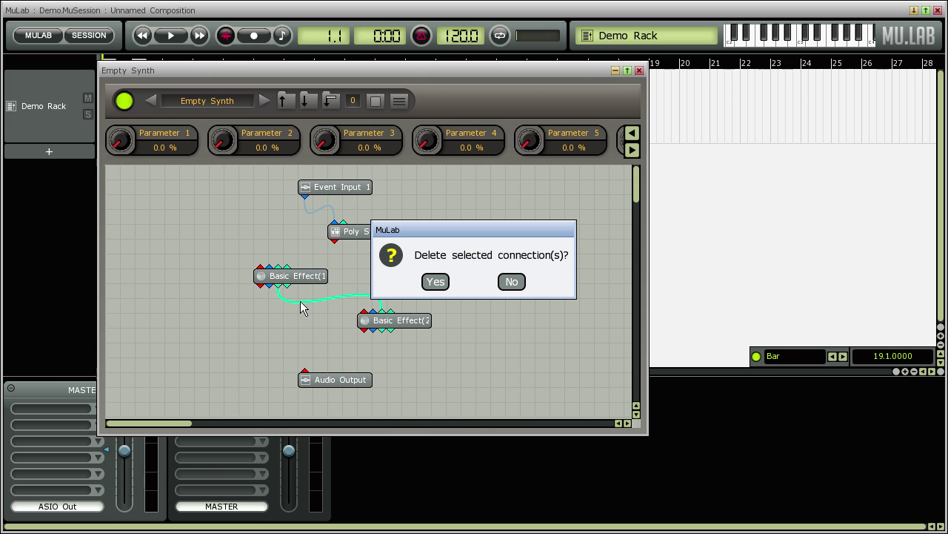
left_click(435, 282)
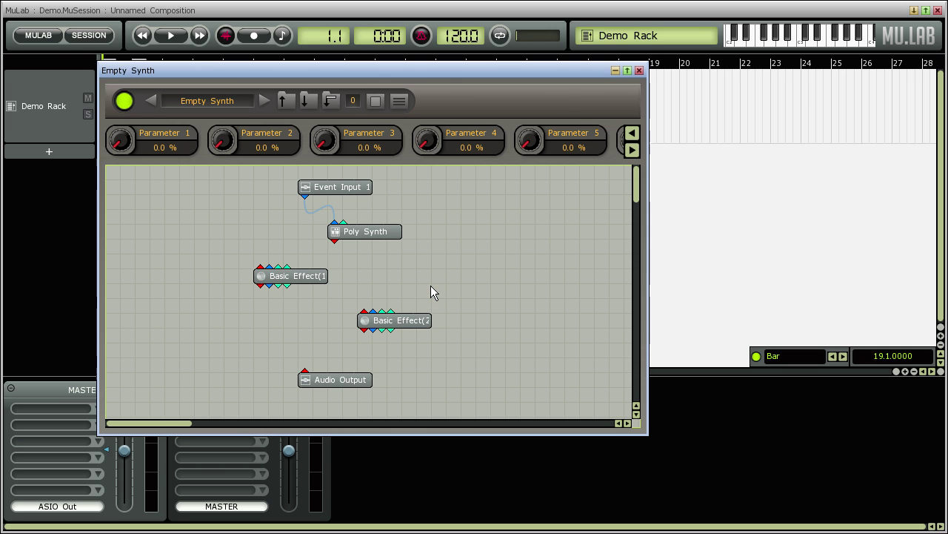
double_click(320, 207)
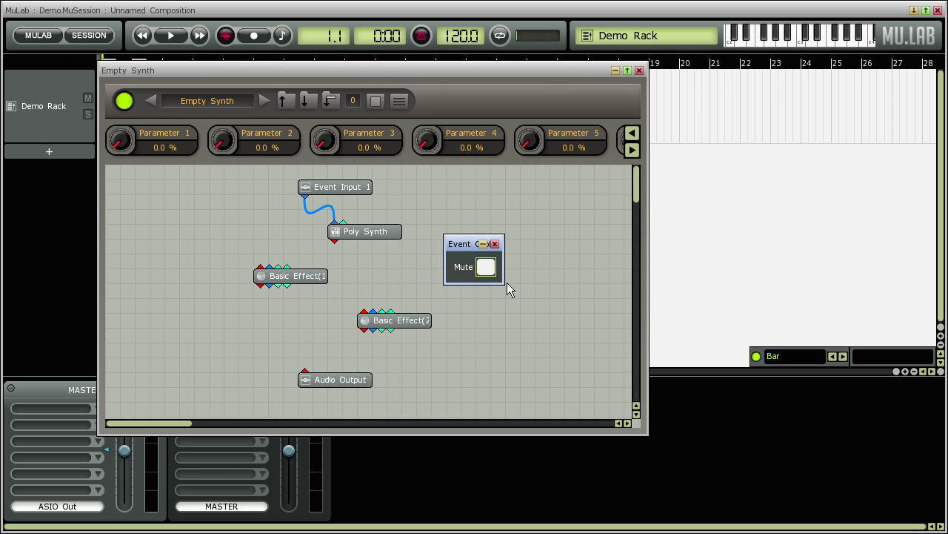
left_click(495, 247)
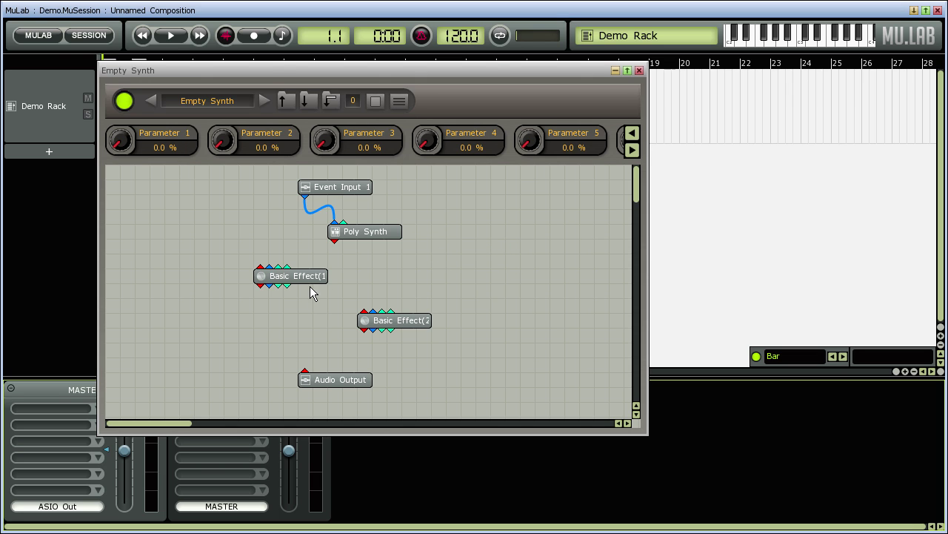
Step: Cable Basic Effect(1)'s audio into Basic Effect(2)'s Audio Input 1 and inspect its properties
left_click_drag(265, 288, 364, 316)
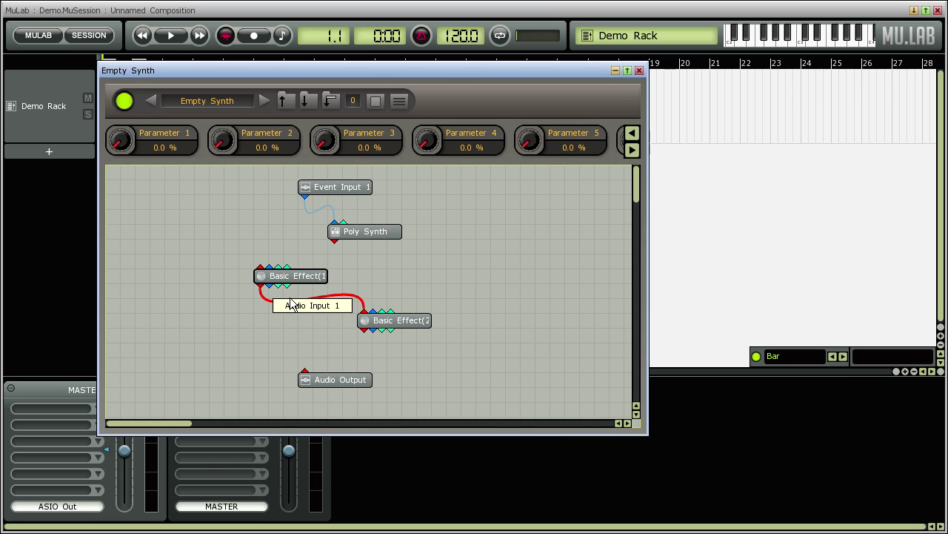
double_click(271, 307)
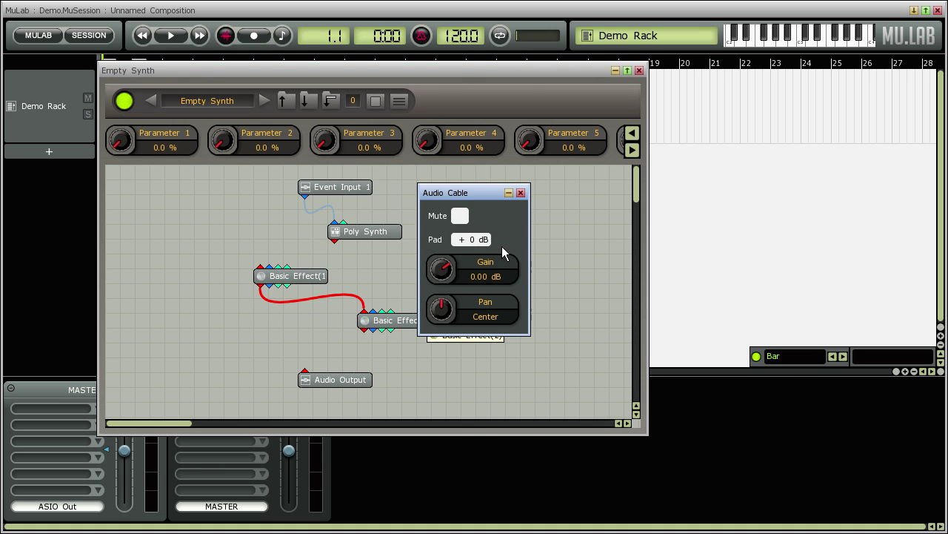
left_click(521, 193)
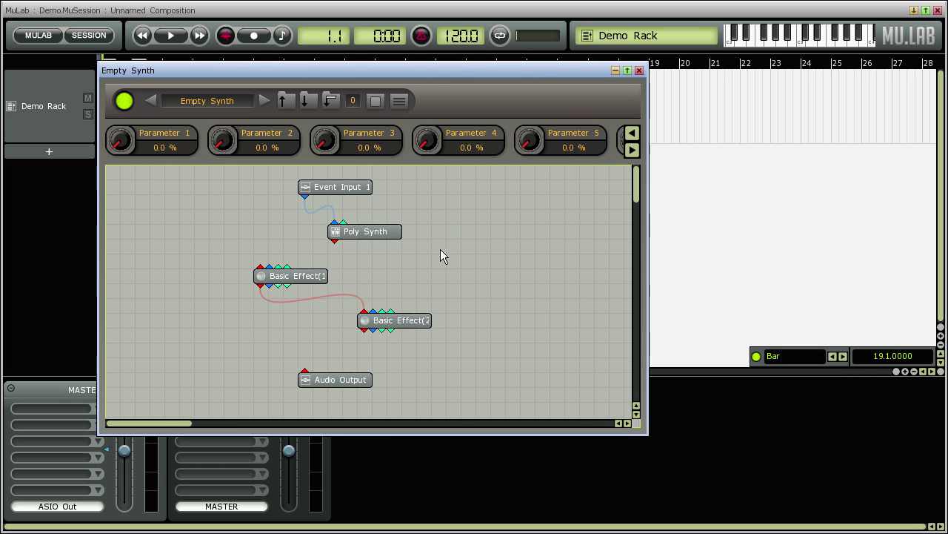
right_click(333, 298)
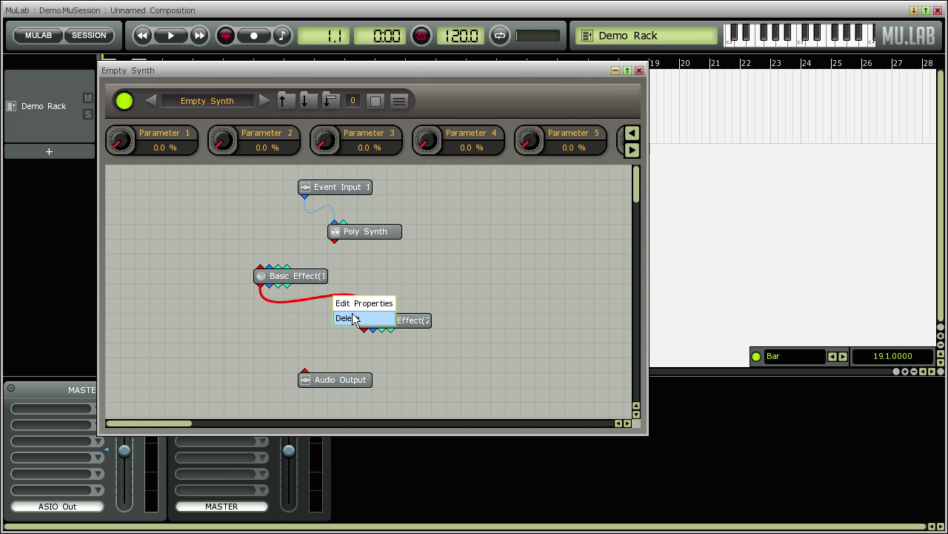
left_click(449, 272)
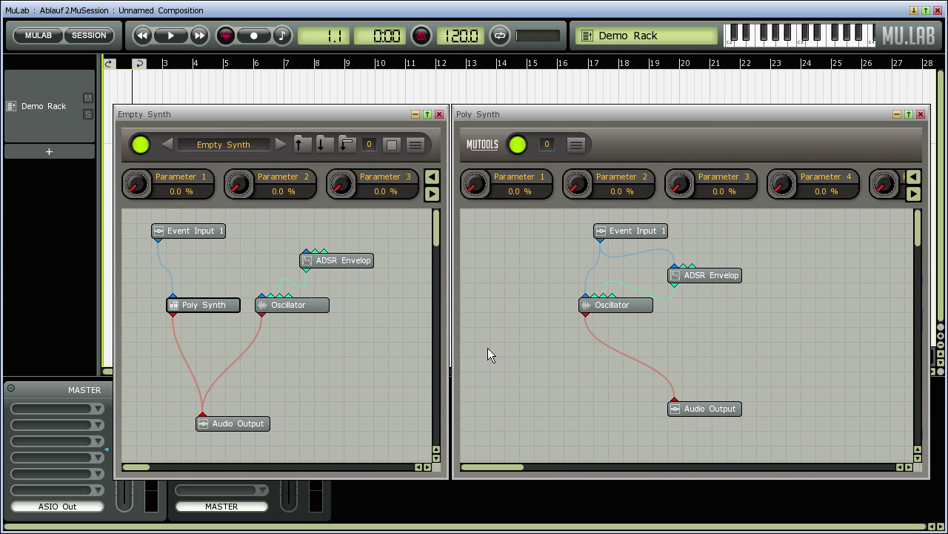
Step: Delete the Poly Synth module's Event Input 1 and Audio Output cables in Empty Synth
key("Delete")
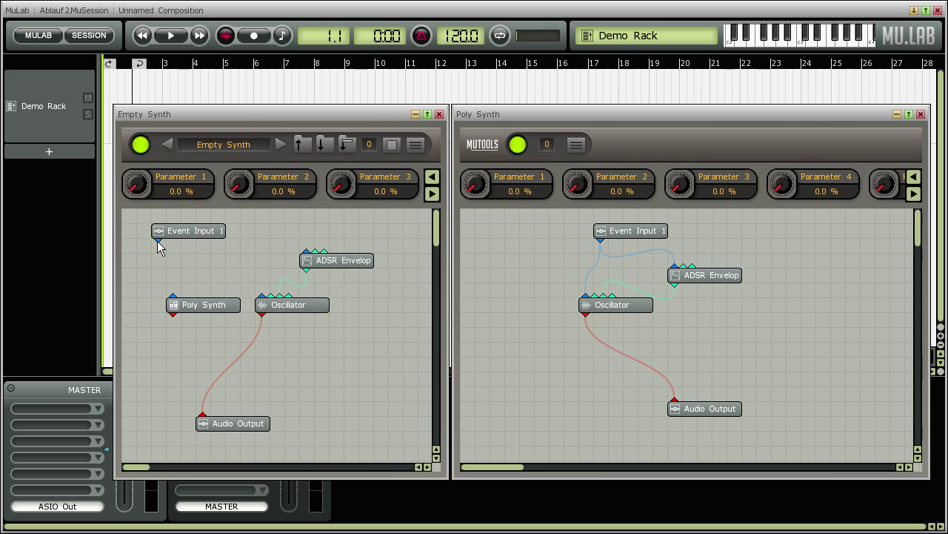
Step: Cable Event Input 1 to the ADSR Envelope input and the Oscillator's blue input
left_click_drag(157, 241, 306, 253)
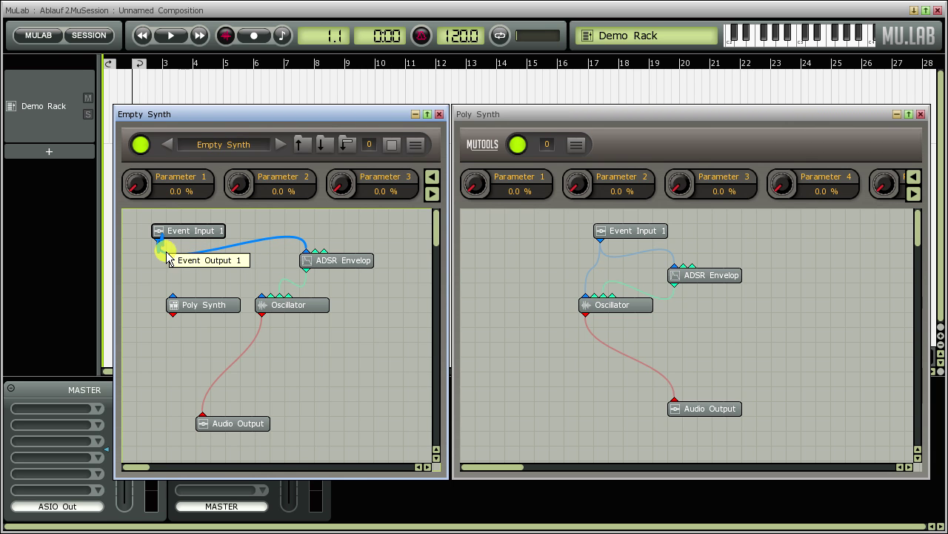
left_click_drag(167, 256, 263, 297)
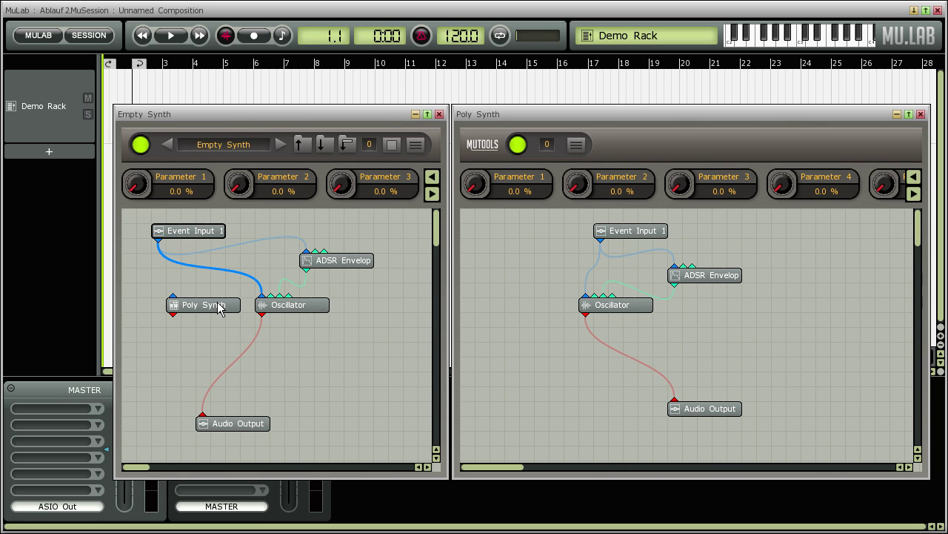
right_click(297, 335)
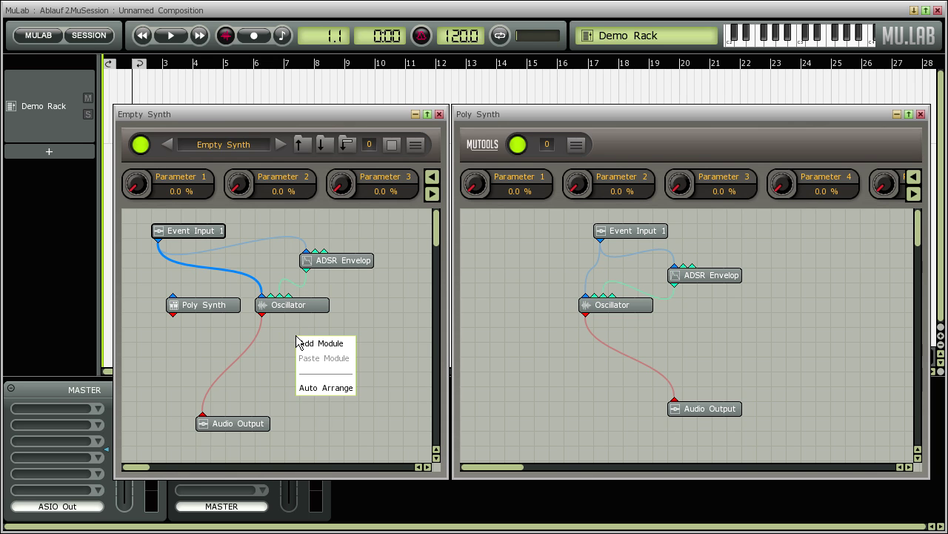
left_click(309, 340)
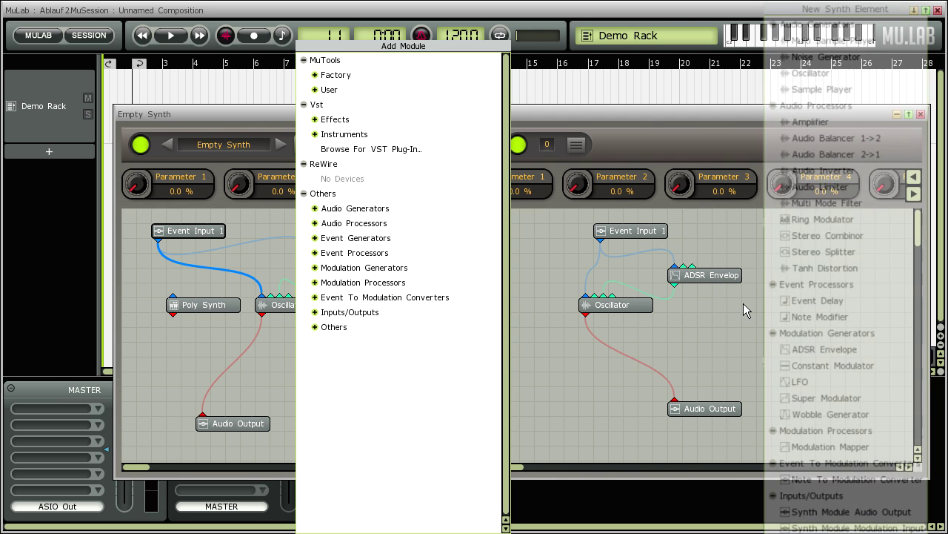
left_click(769, 303)
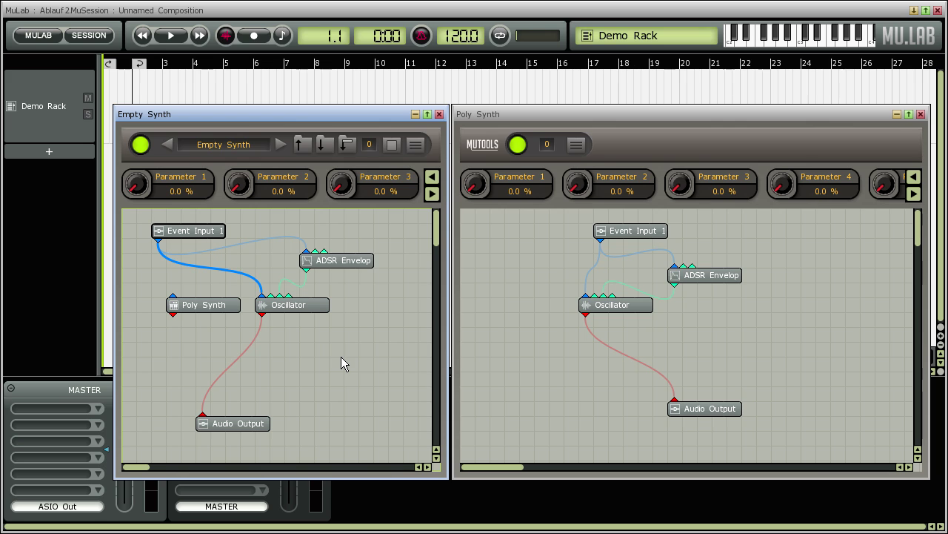